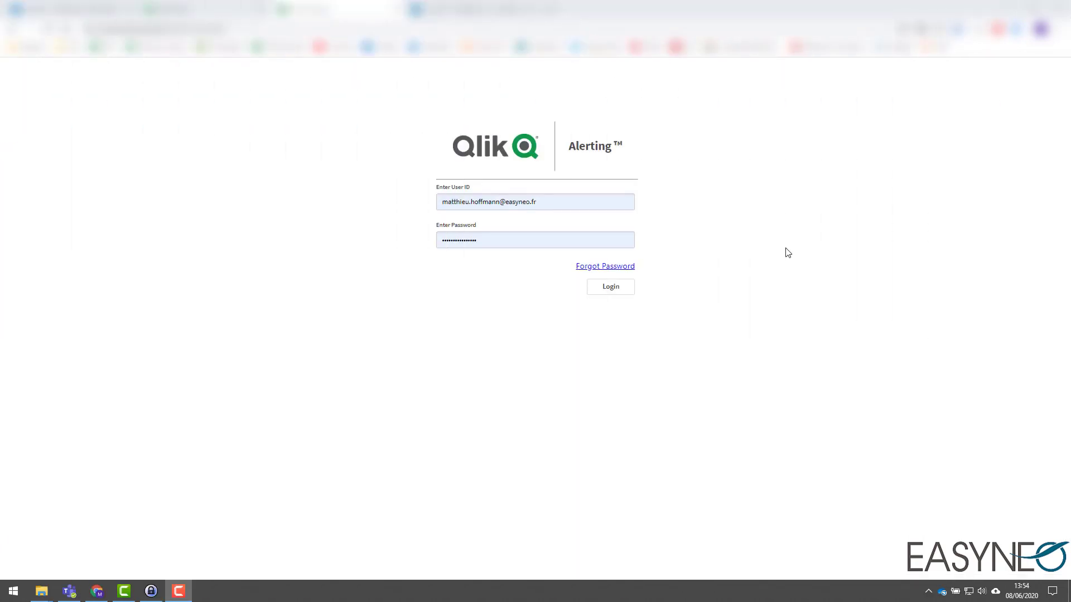
# Log in to Qlik Alerting and look through the broadcast notifications, system alerts and data alerts.
pyautogui.click(610, 297)
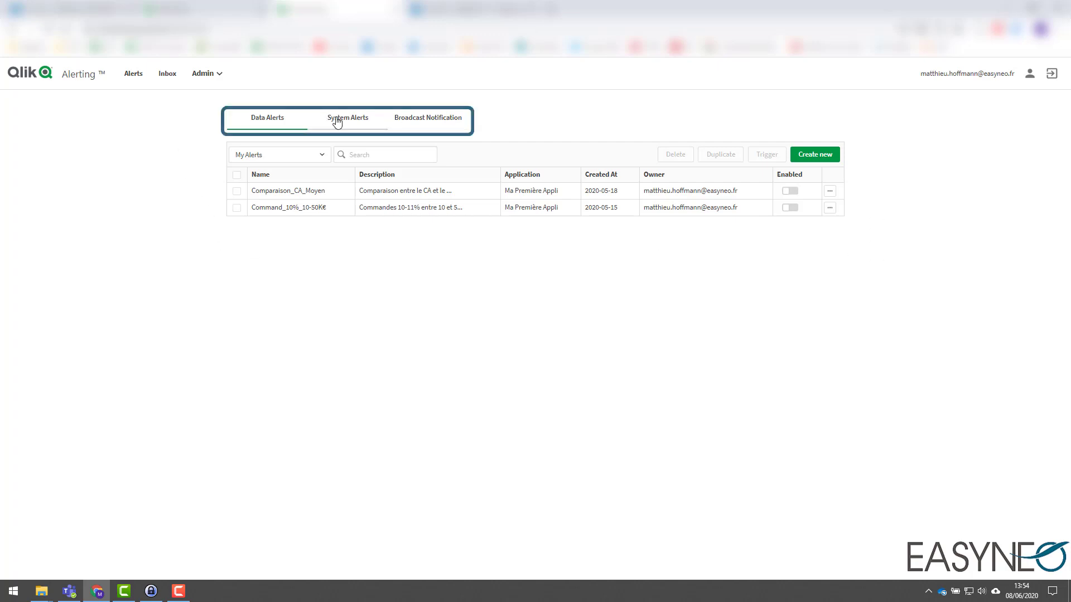
pyautogui.click(415, 121)
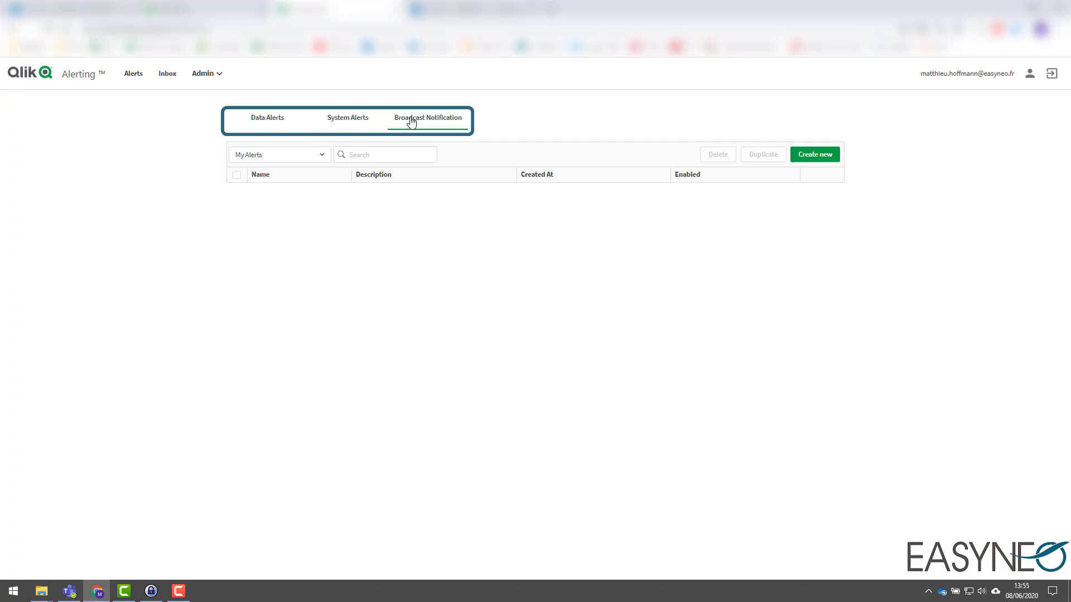
pyautogui.click(365, 120)
pyautogui.click(289, 121)
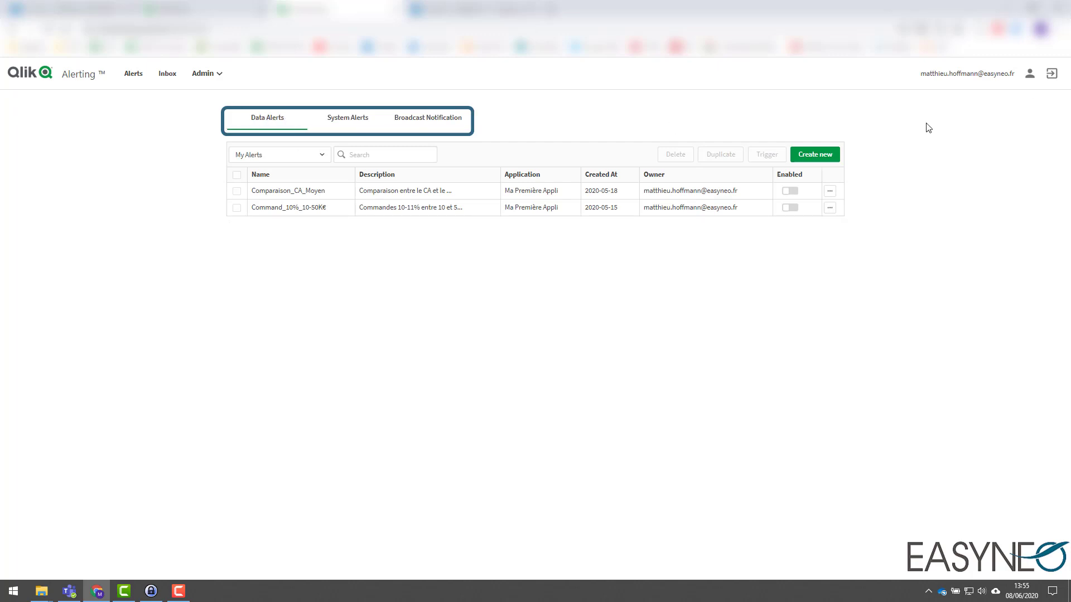
# Create a new data alert named Atteinte_objectifs_commerciaux.
pyautogui.click(820, 158)
pyautogui.click(396, 151)
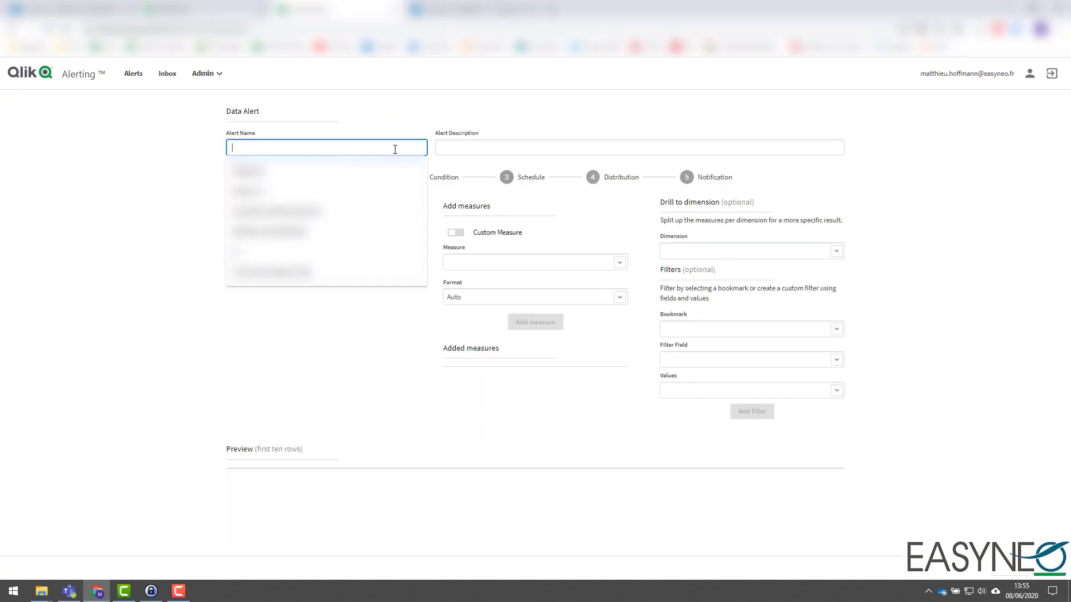
pyautogui.write('A')
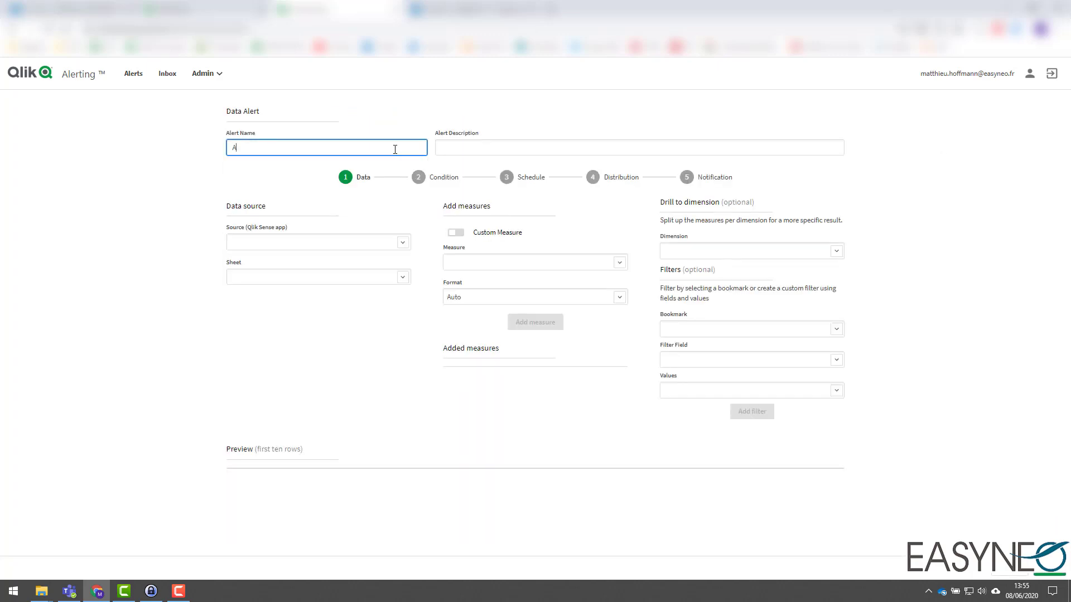
pyautogui.write('tteinte_objetifs_')
pyautogui.press('BackSpace')
pyautogui.write('ctifs_commerciaux')
pyautogui.click(191, 173)
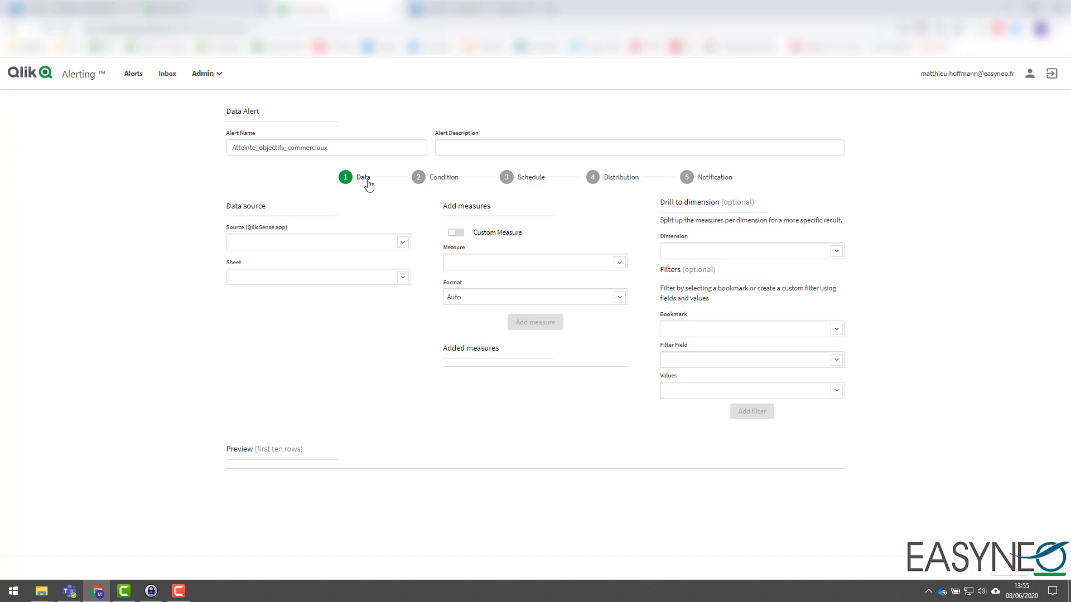
# Set the alert's data source to the Ma Première Appli(1) app and its Analyse commerciale sheet.
pyautogui.click(404, 243)
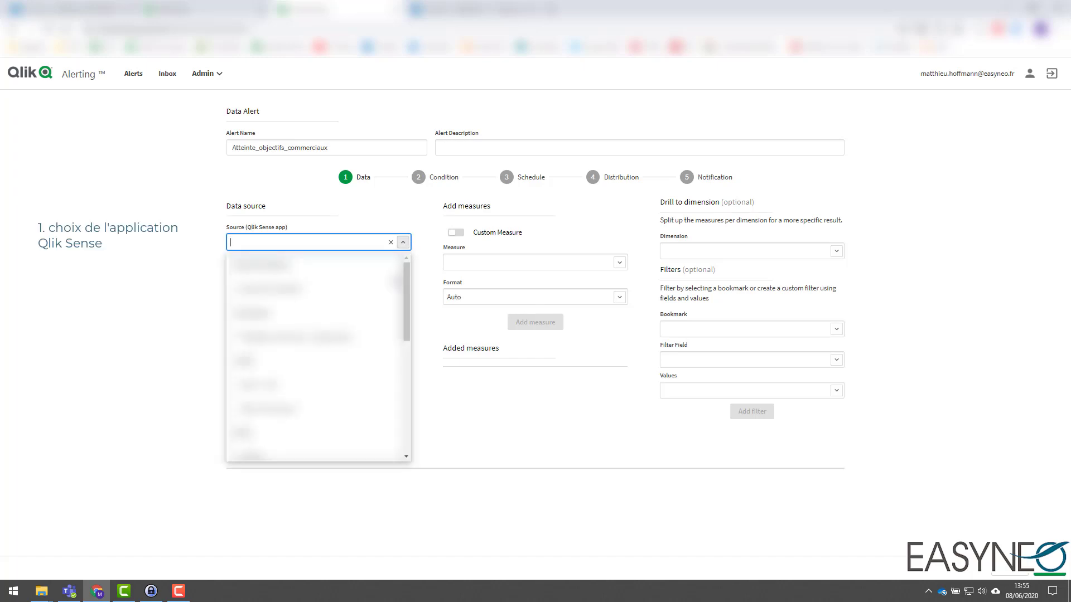
pyautogui.moveTo(404, 287); pyautogui.dragTo(411, 416)
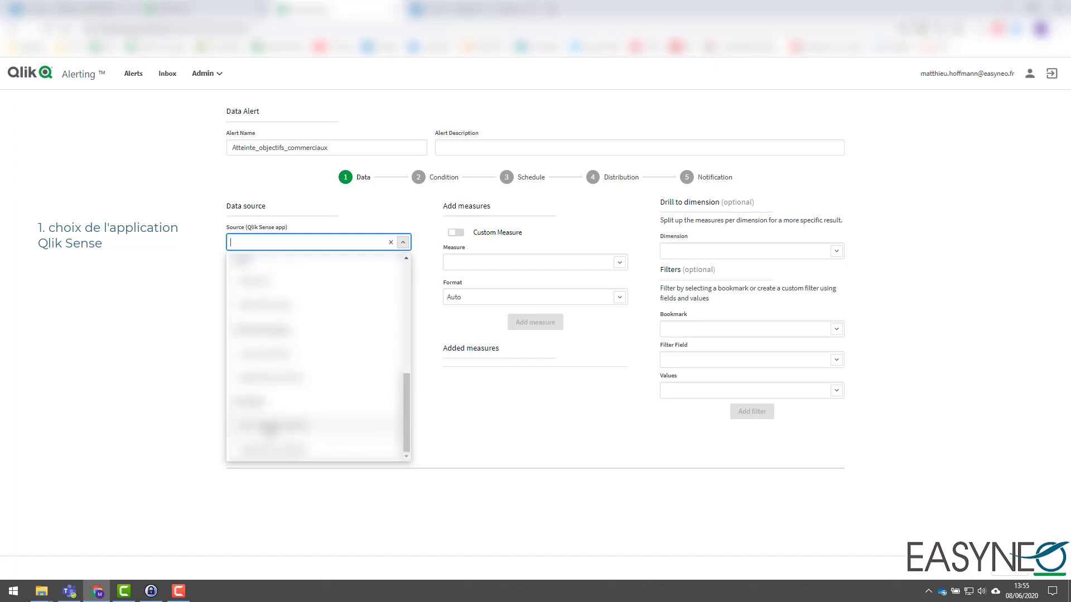
pyautogui.click(270, 427)
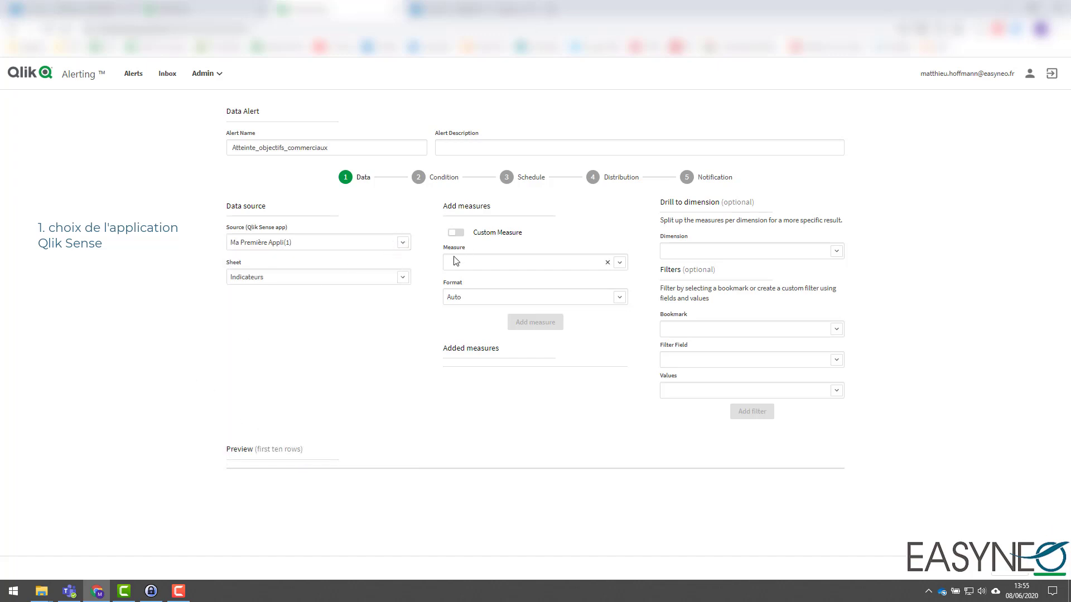
pyautogui.click(402, 278)
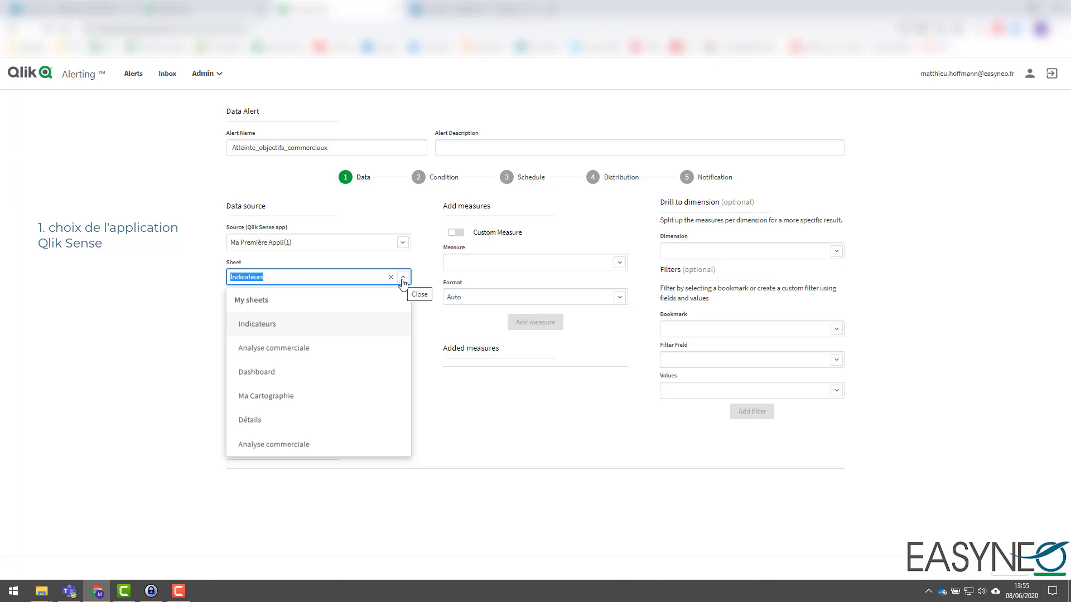
pyautogui.click(266, 445)
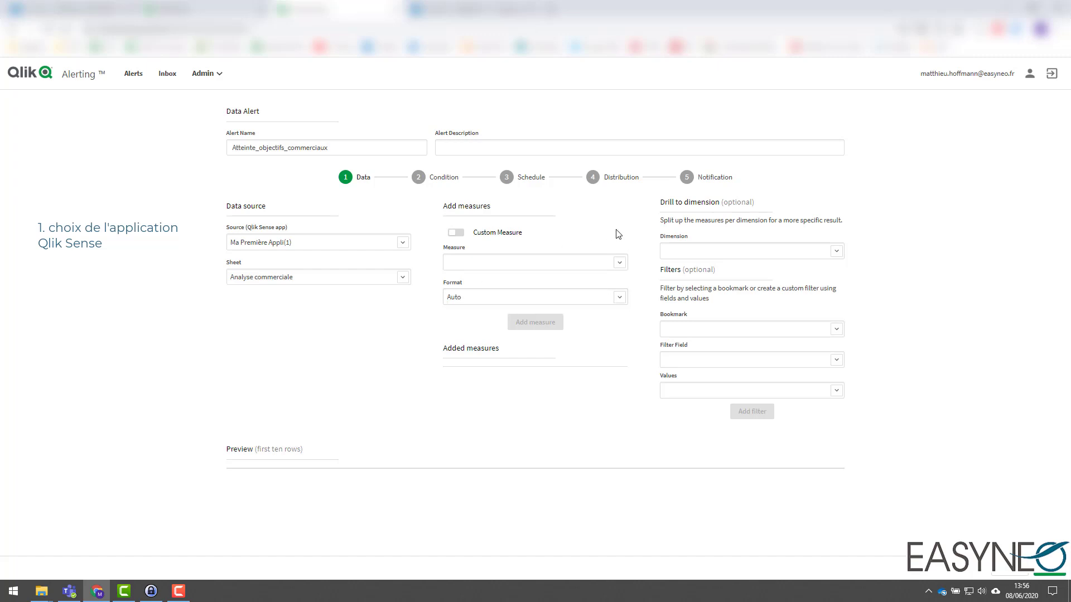
# Add the Montant measure to the alert with the 1,000 number format.
pyautogui.click(619, 263)
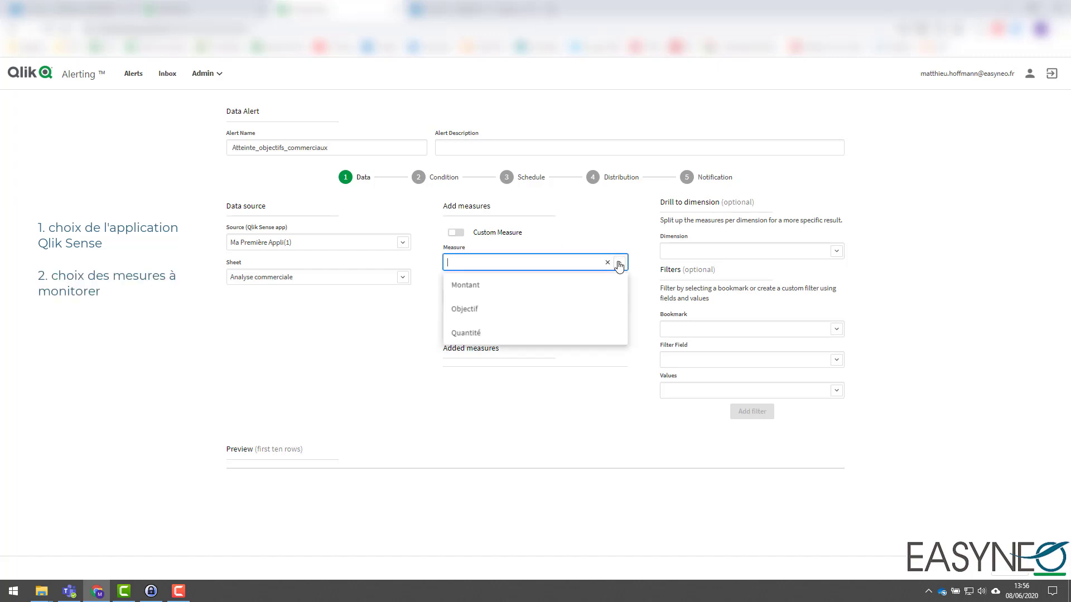
pyautogui.click(509, 287)
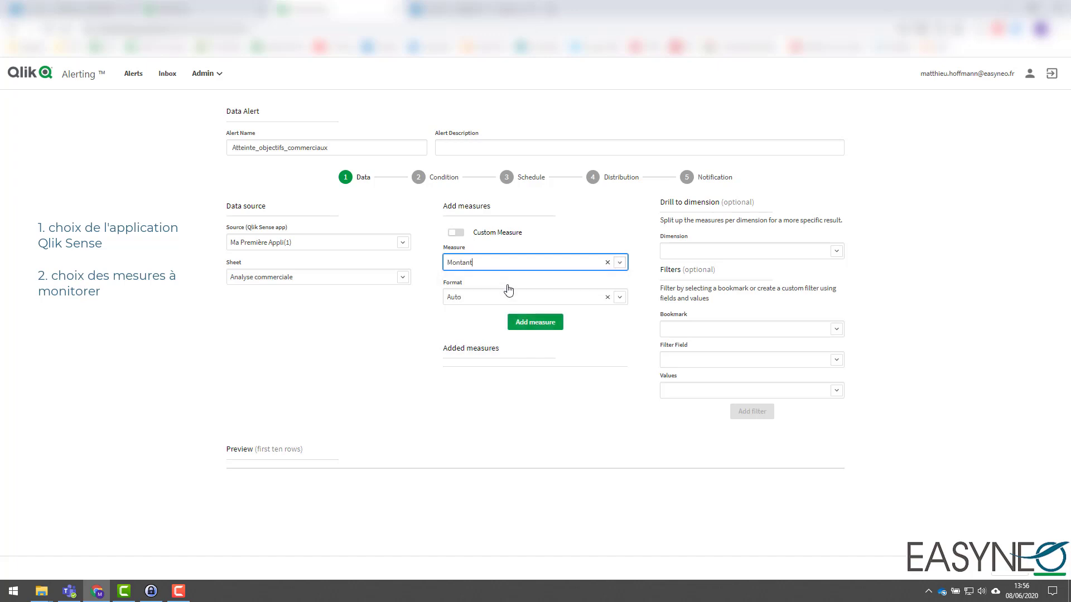
pyautogui.click(620, 300)
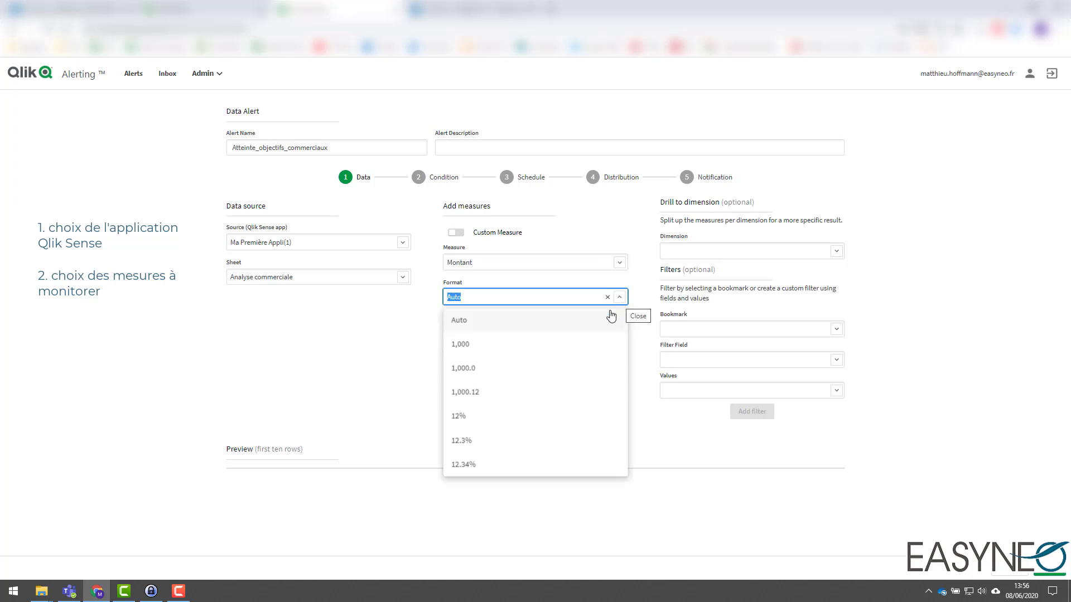
pyautogui.click(528, 344)
pyautogui.click(536, 324)
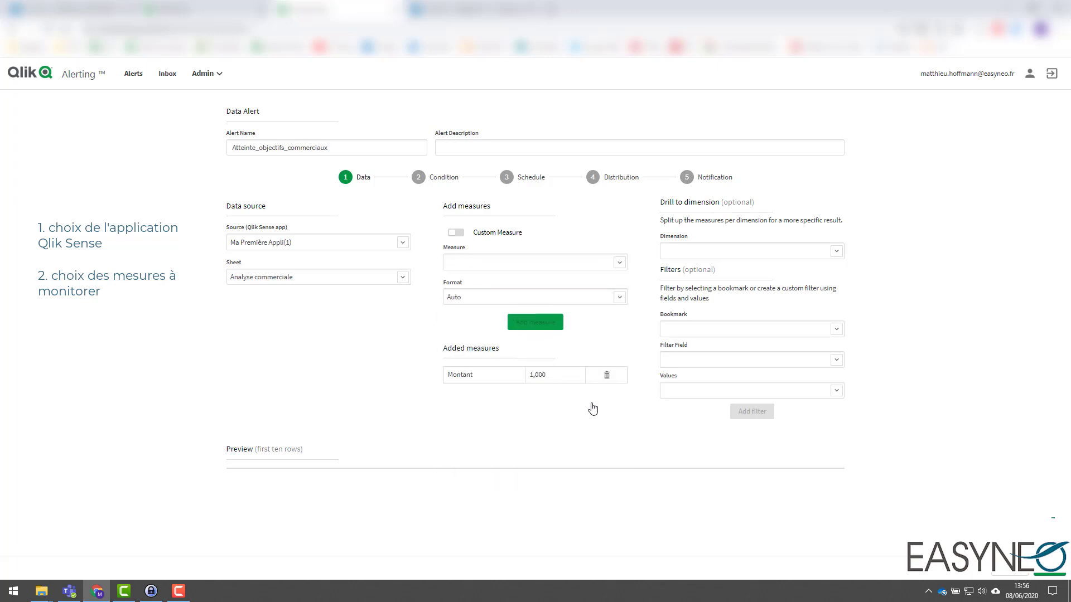
# Add the Objectif measure to the alert with the 1,000 number format.
pyautogui.click(599, 262)
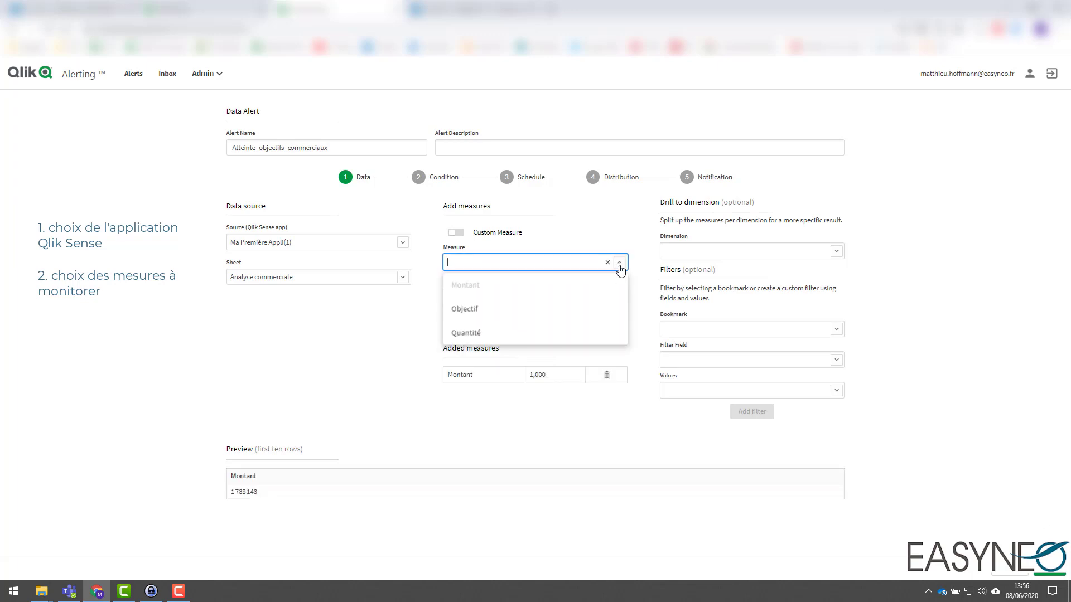
pyautogui.click(471, 311)
pyautogui.click(620, 297)
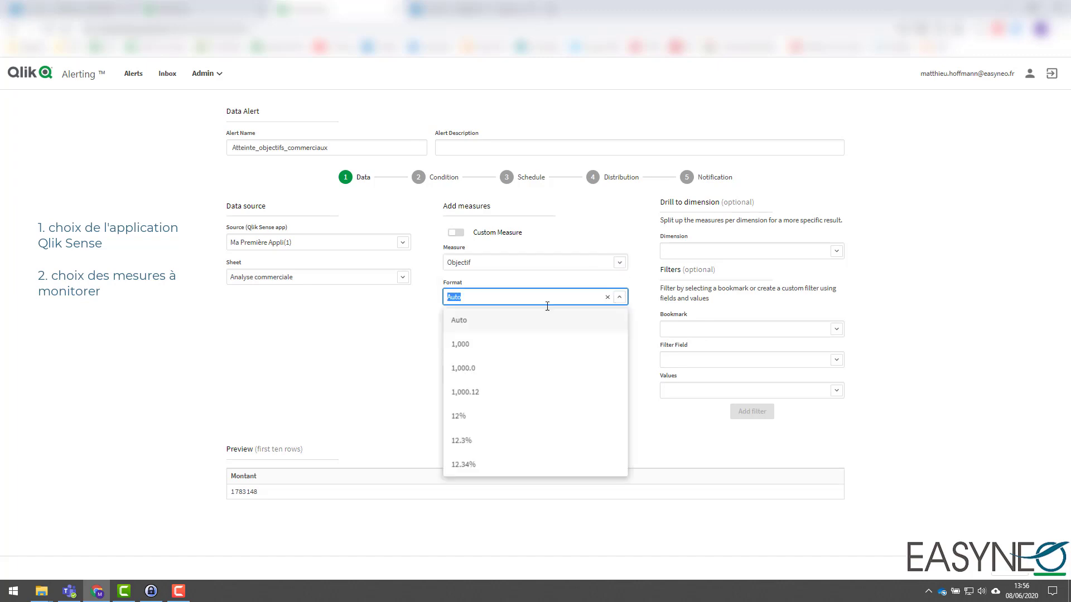
pyautogui.click(500, 344)
pyautogui.click(535, 323)
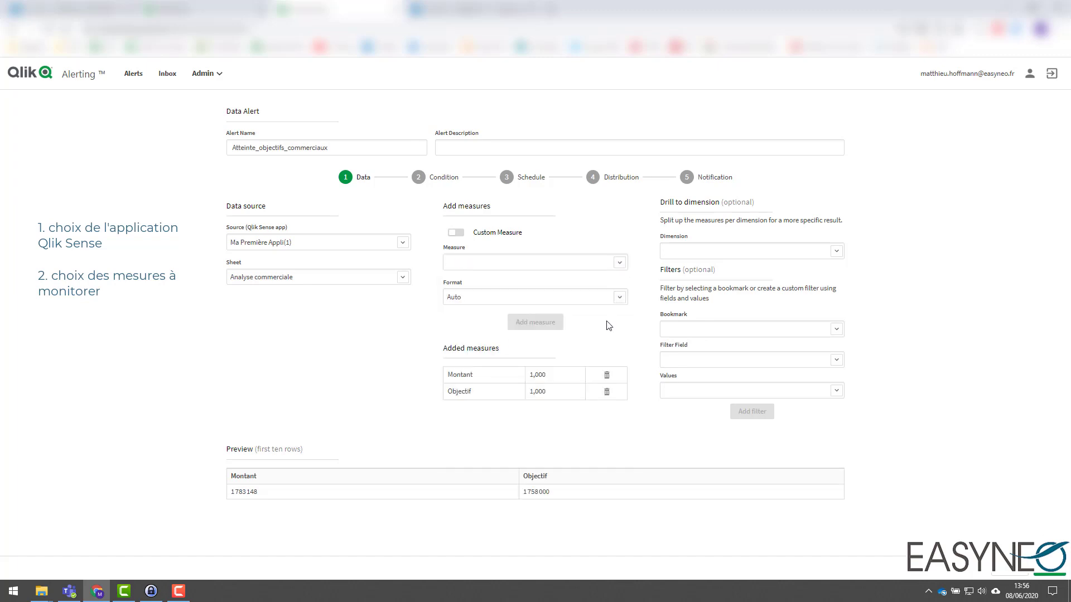
# Switch to a custom measure and label it "% atteinte".
pyautogui.click(456, 232)
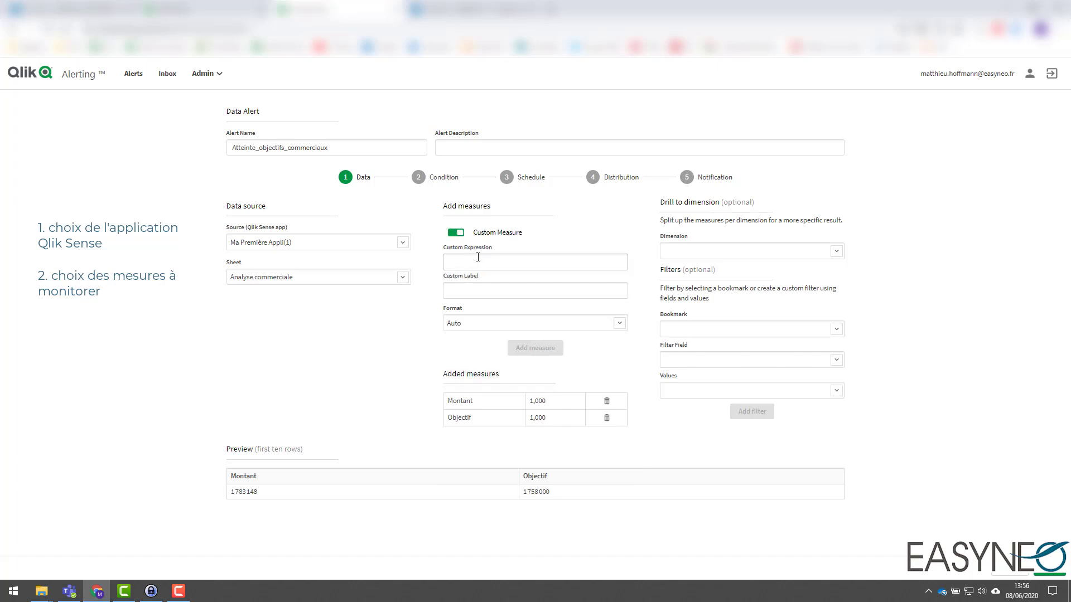
pyautogui.click(484, 262)
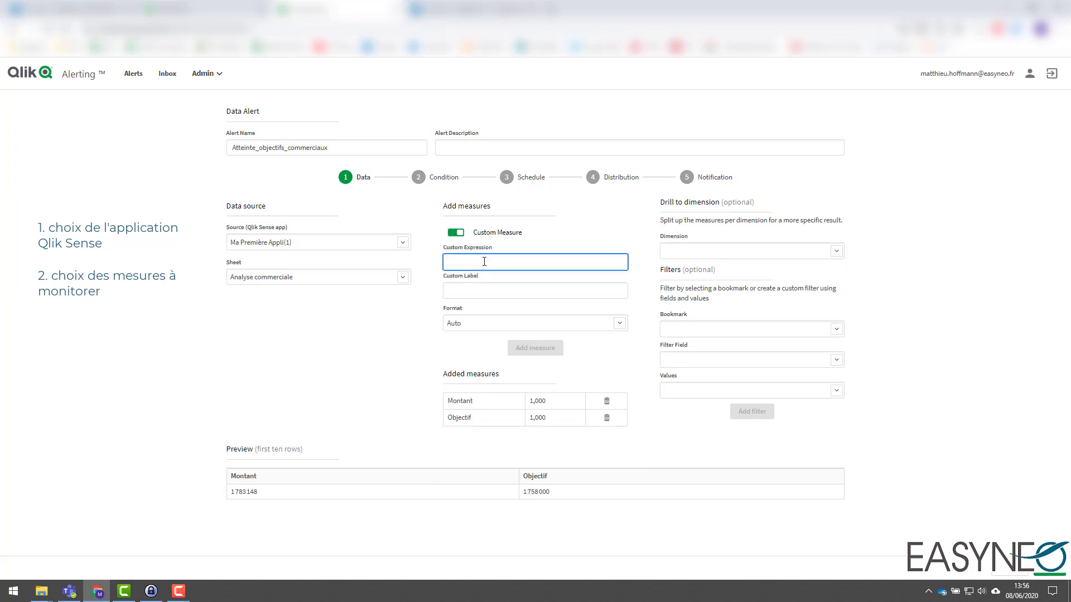
pyautogui.click(551, 290)
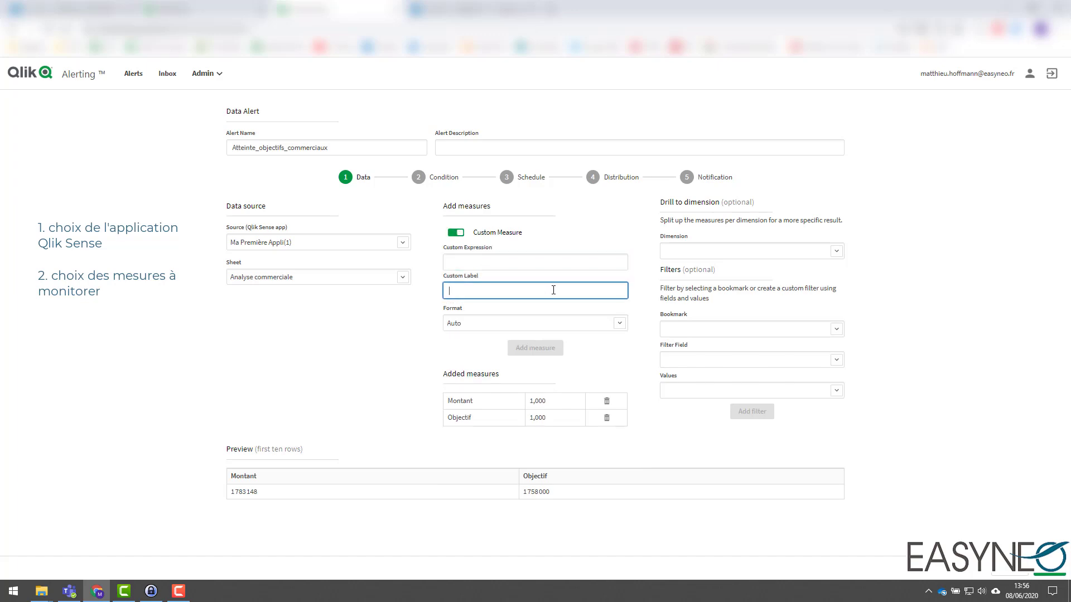
pyautogui.write('% attiente')
pyautogui.press('BackSpace')
pyautogui.press('BackSpace')
pyautogui.press('BackSpace')
pyautogui.press('BackSpace')
pyautogui.press('BackSpace')
pyautogui.write('einte')
# Enter the custom measure's expression as =sum(Montant)/sum(Objectif).
pyautogui.click(557, 264)
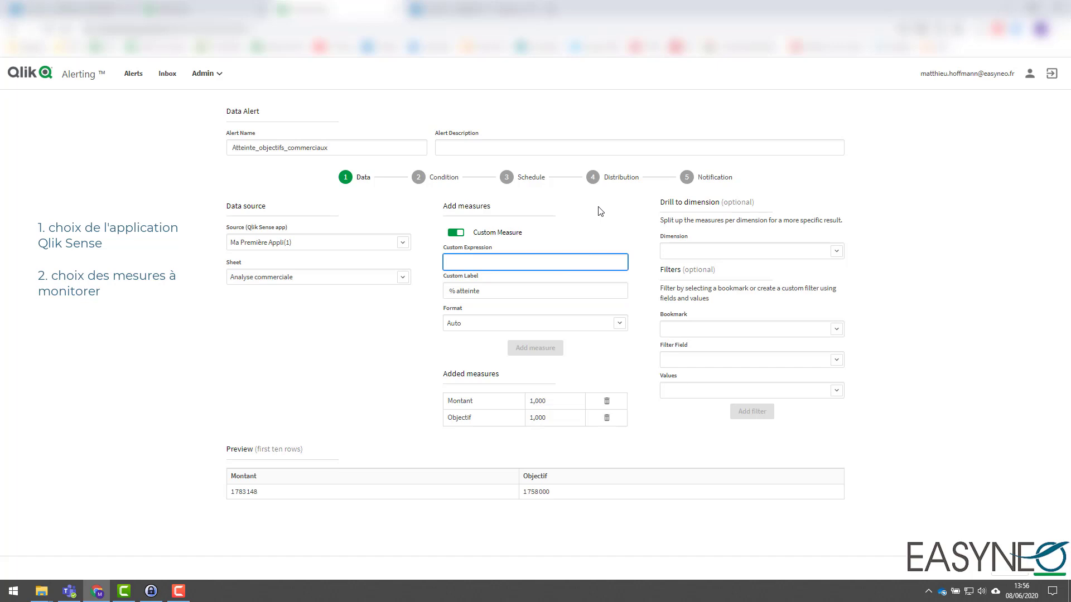
pyautogui.write('=sum')
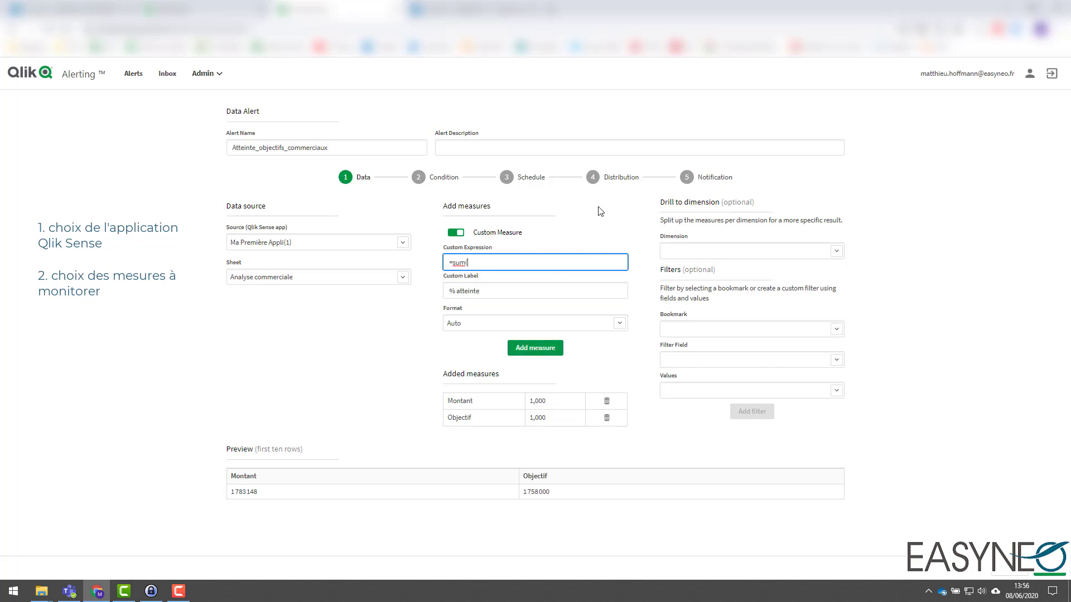
pyautogui.write('(Objecti')
pyautogui.press('BackSpace')
pyautogui.press('BackSpace')
pyautogui.press('BackSpace')
pyautogui.press('BackSpace')
pyautogui.press('BackSpace')
pyautogui.press('BackSpace')
pyautogui.write('Montany')
pyautogui.write(')')
pyautogui.press('BackSpace')
pyautogui.press('BackSpace')
pyautogui.write('t)/sum(Objectif')
# Set the custom measure's format to 12.34% and add it to the alert's measures.
pyautogui.click(507, 323)
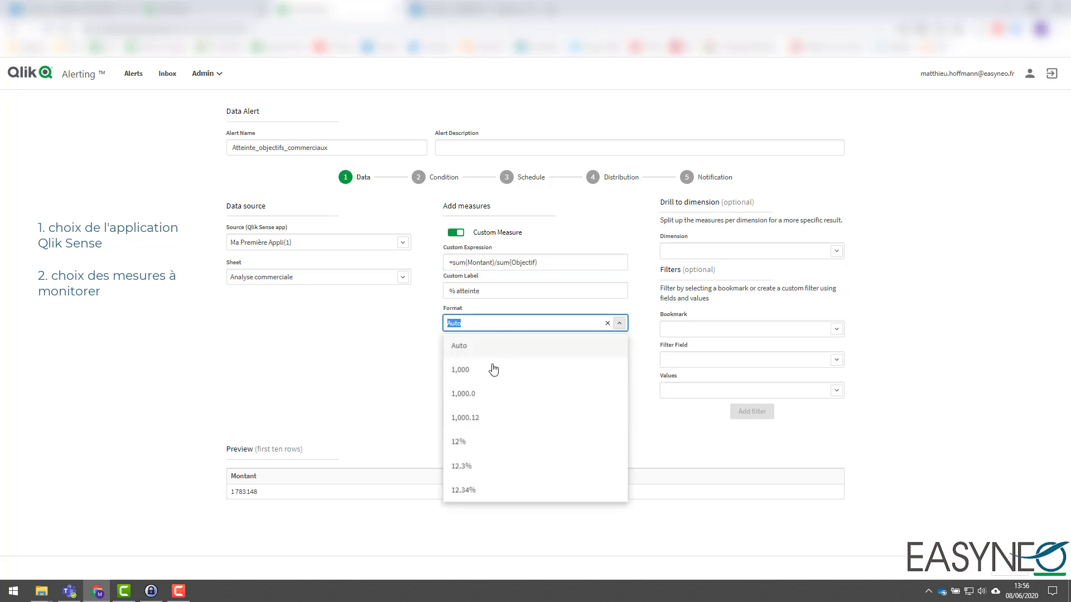
pyautogui.click(478, 490)
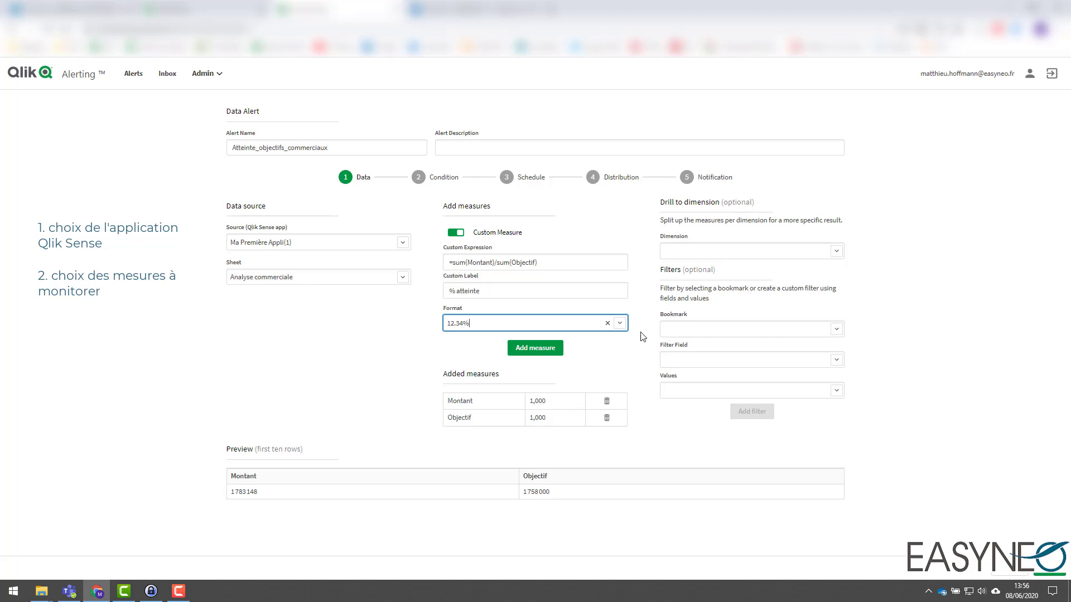
pyautogui.click(537, 348)
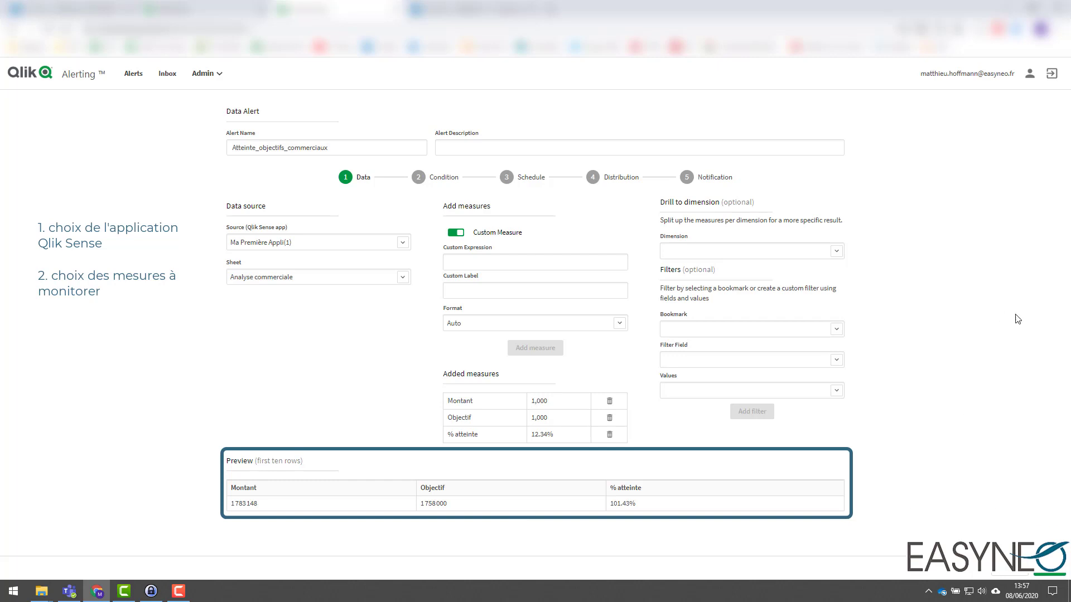
# Split the measures by the Commercial dimension and check the preview of the resulting rows.
pyautogui.click(685, 251)
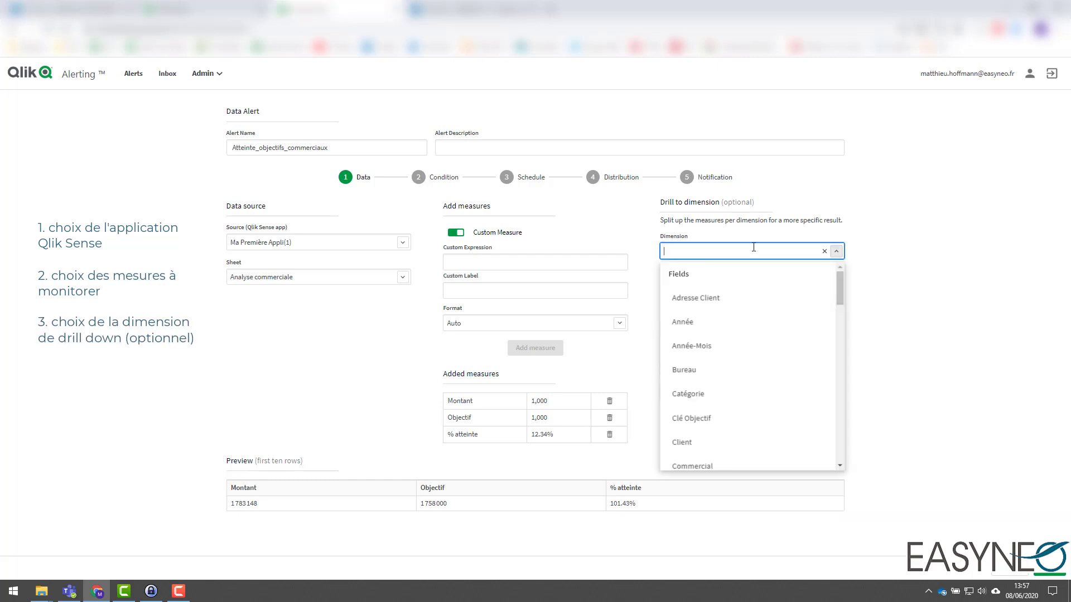
pyautogui.scroll(-2, 841, 285)
pyautogui.scroll(2, 842, 286)
pyautogui.scroll(-2, 842, 296)
pyautogui.click(733, 387)
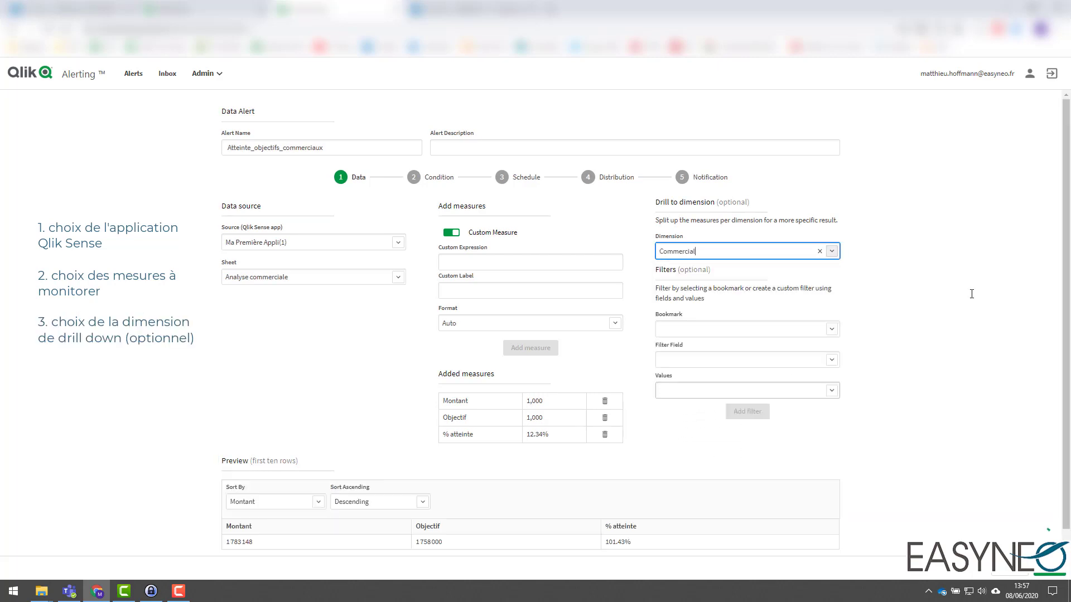
pyautogui.scroll(-3, 961, 256)
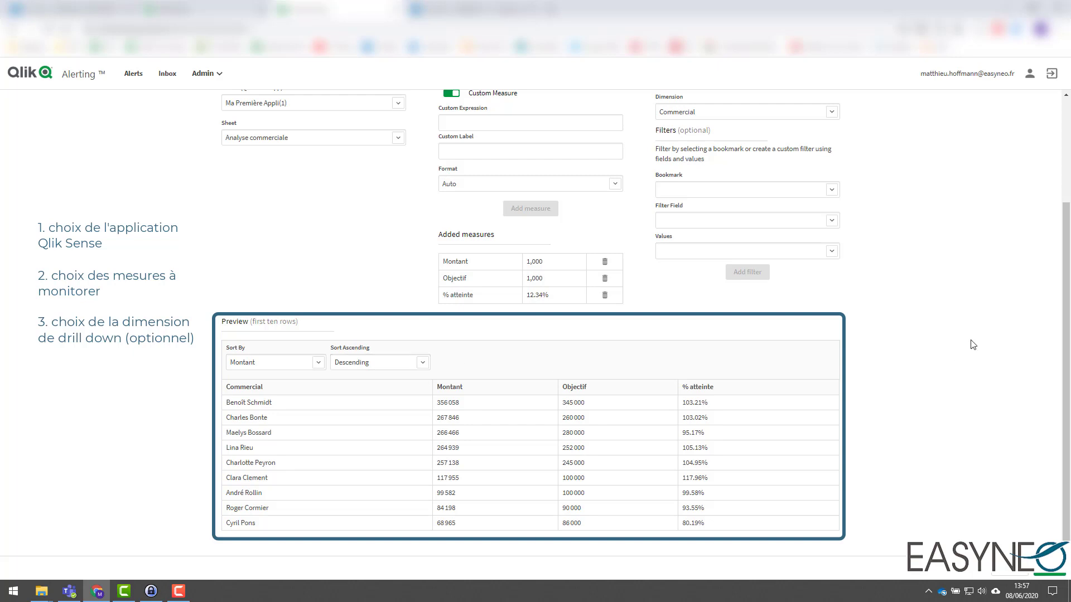
# Examine the fields available for filtering the alert's data.
pyautogui.scroll(1, 972, 343)
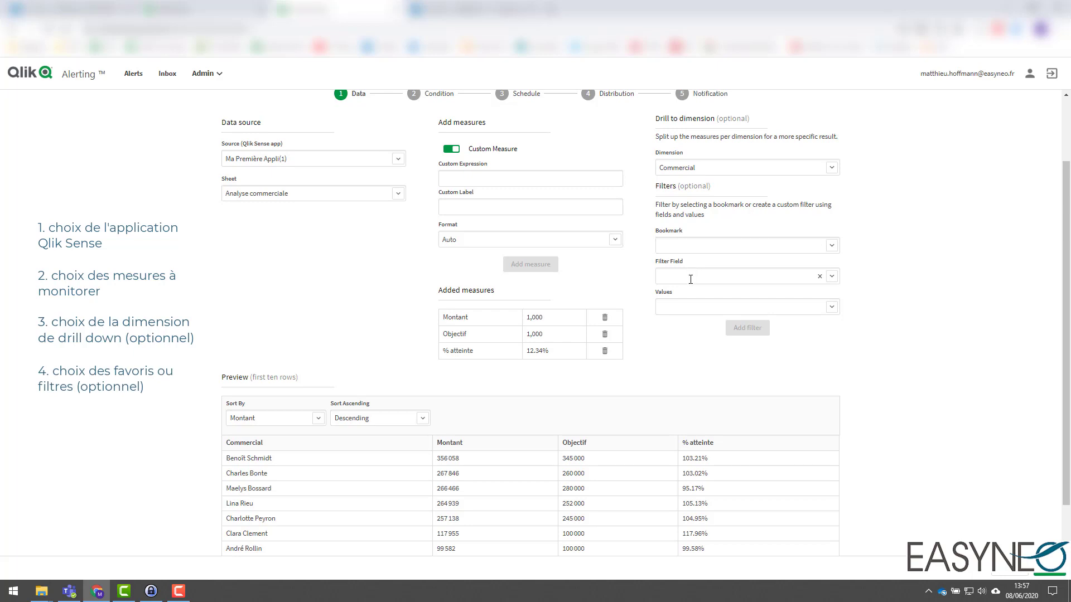
pyautogui.click(832, 278)
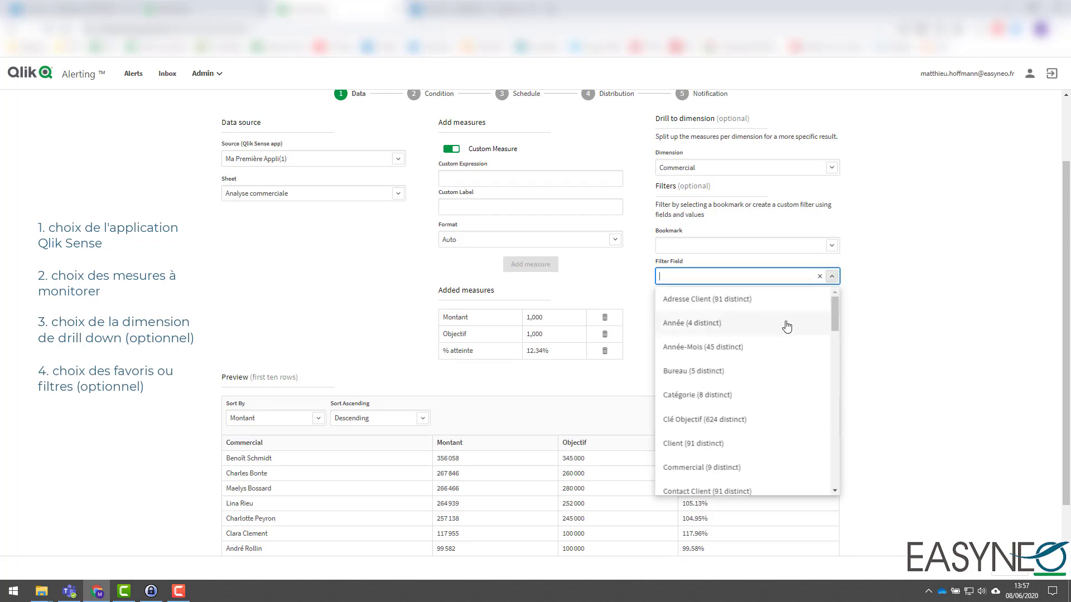
pyautogui.click(903, 306)
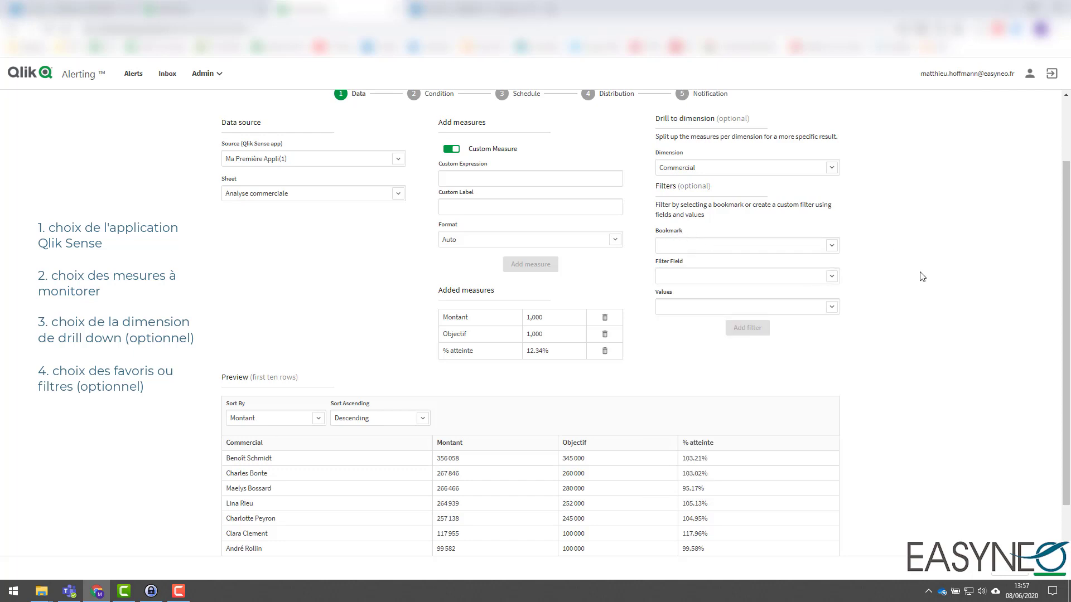
# Go to the alert's condition settings and base condition A on the Montant column with the Measure type.
pyautogui.scroll(2, 922, 277)
pyautogui.click(438, 178)
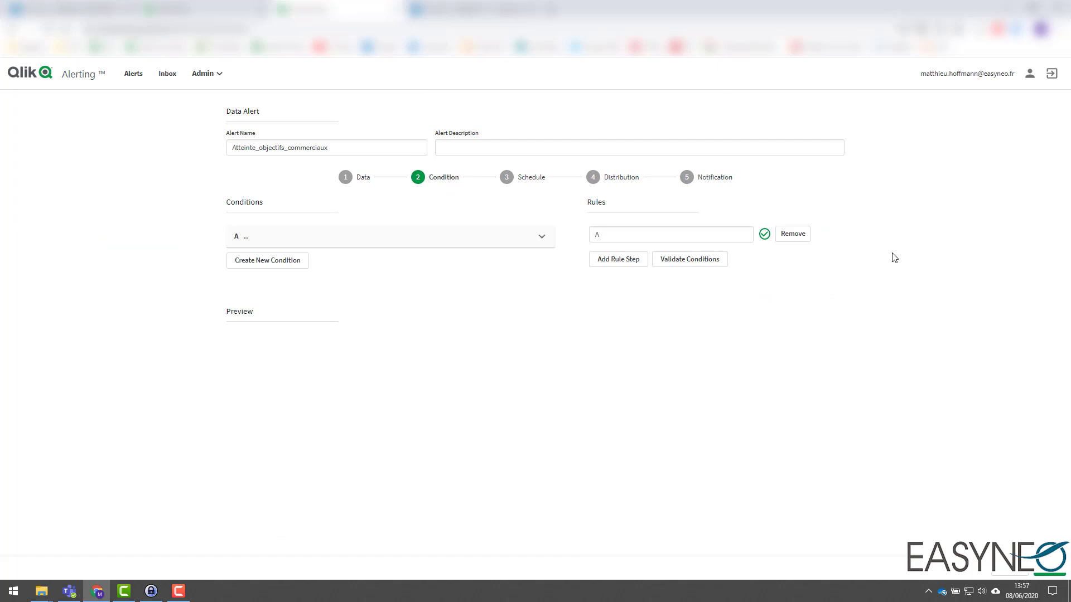
pyautogui.click(519, 239)
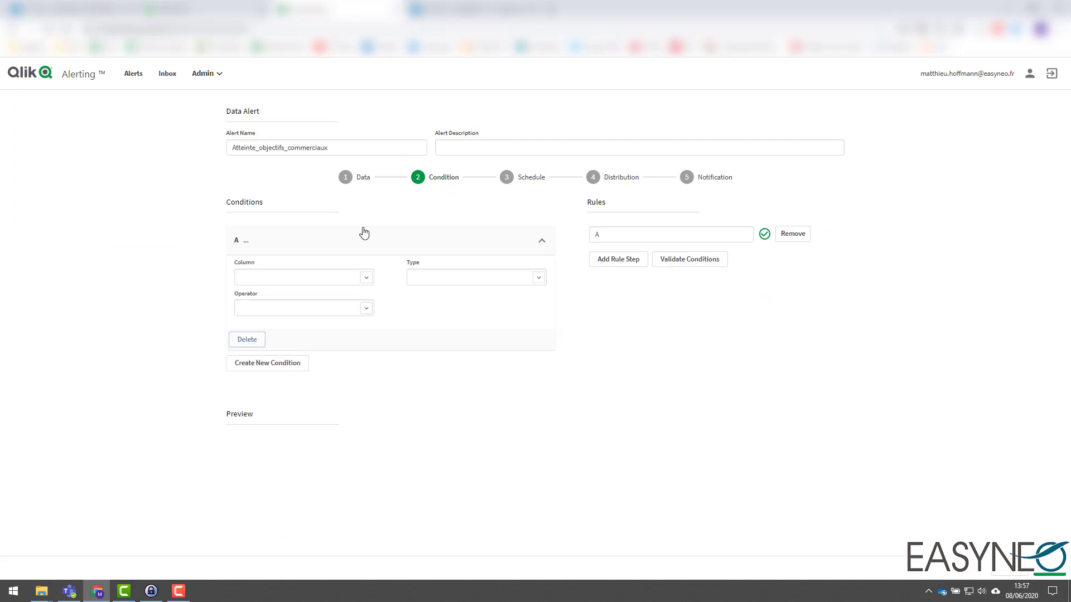
pyautogui.click(366, 277)
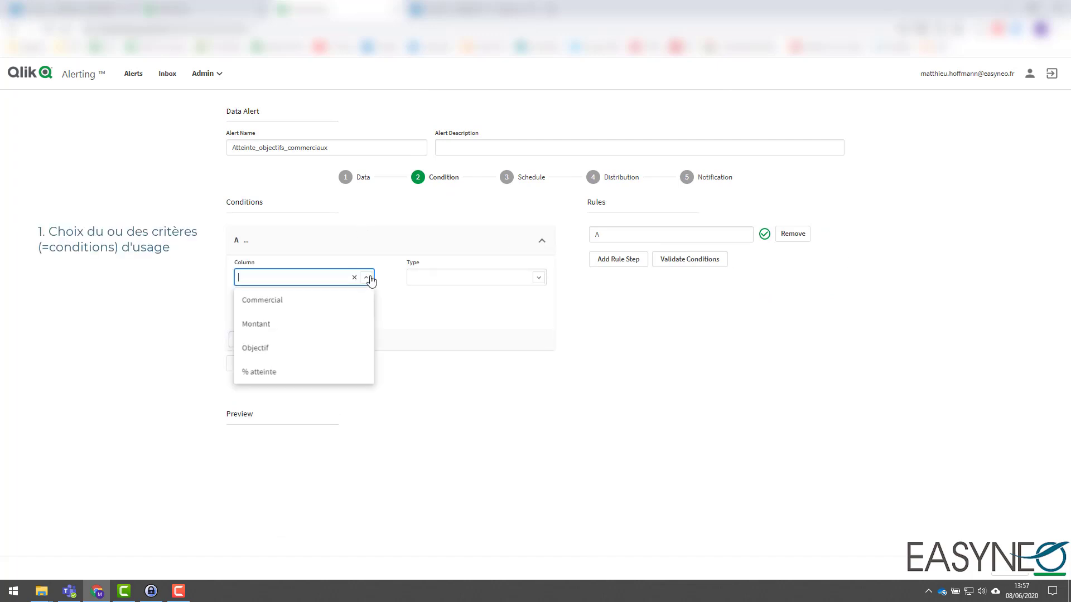
pyautogui.click(286, 323)
pyautogui.click(500, 280)
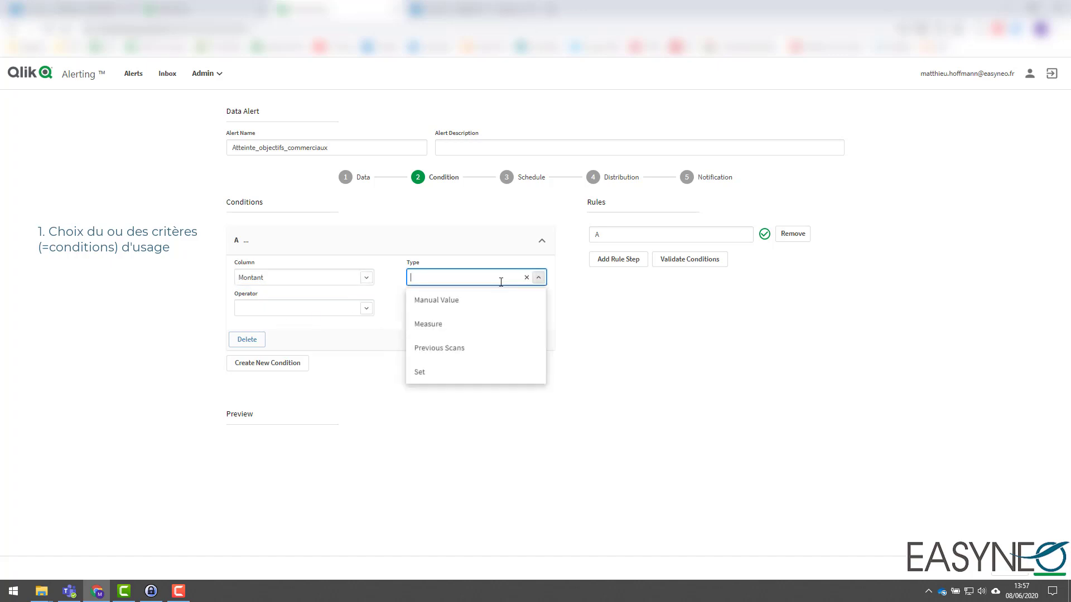
pyautogui.click(447, 325)
# Compare condition A with Objectif using the operator Less than Or equal to (<=), and validate the conditions.
pyautogui.click(310, 310)
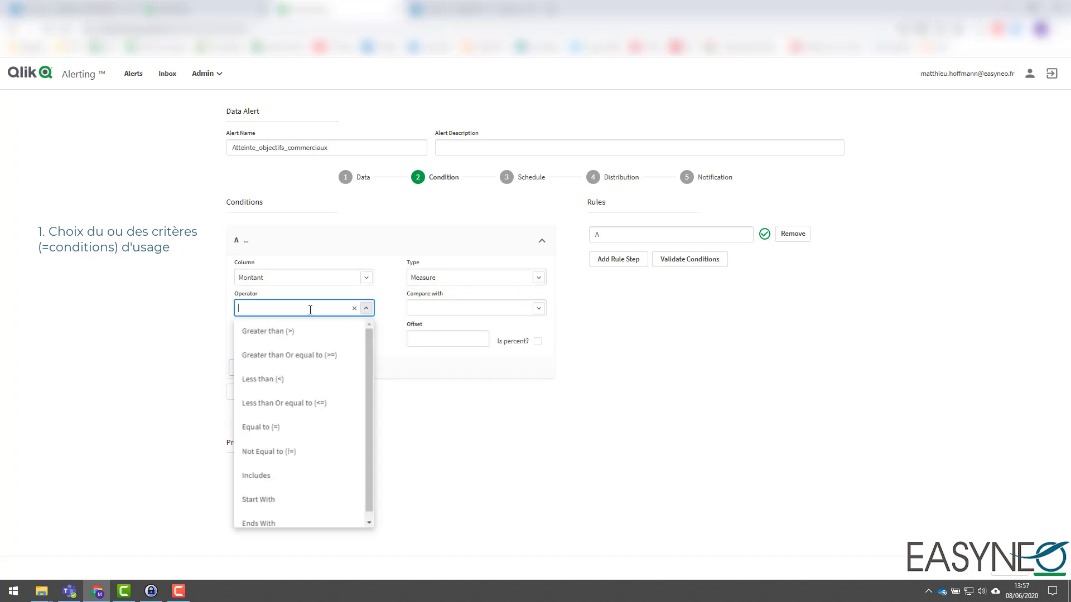
pyautogui.click(418, 310)
pyautogui.click(444, 379)
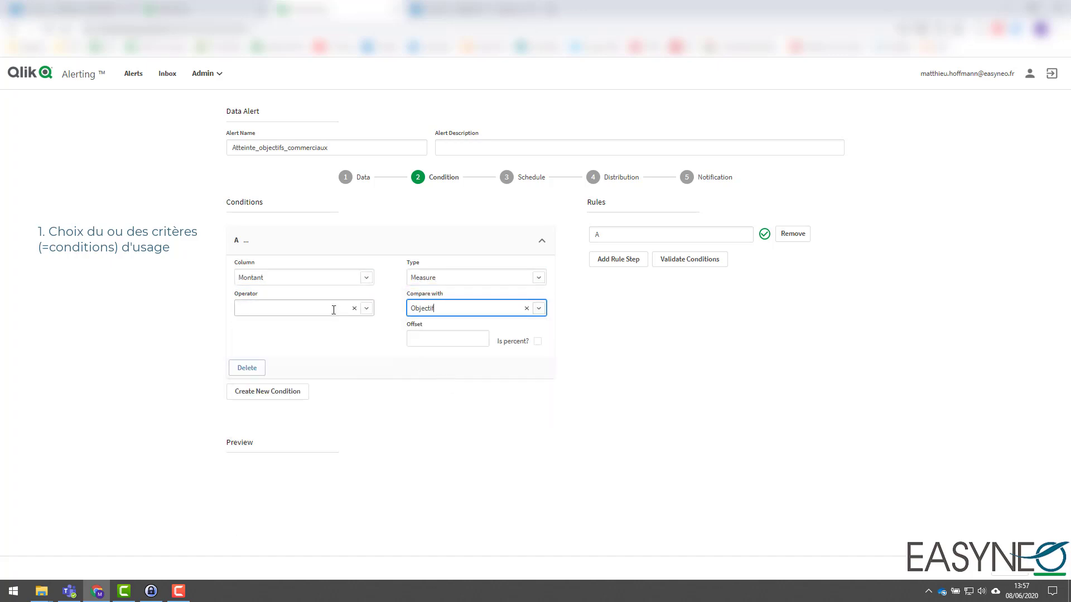
pyautogui.click(334, 310)
pyautogui.click(299, 404)
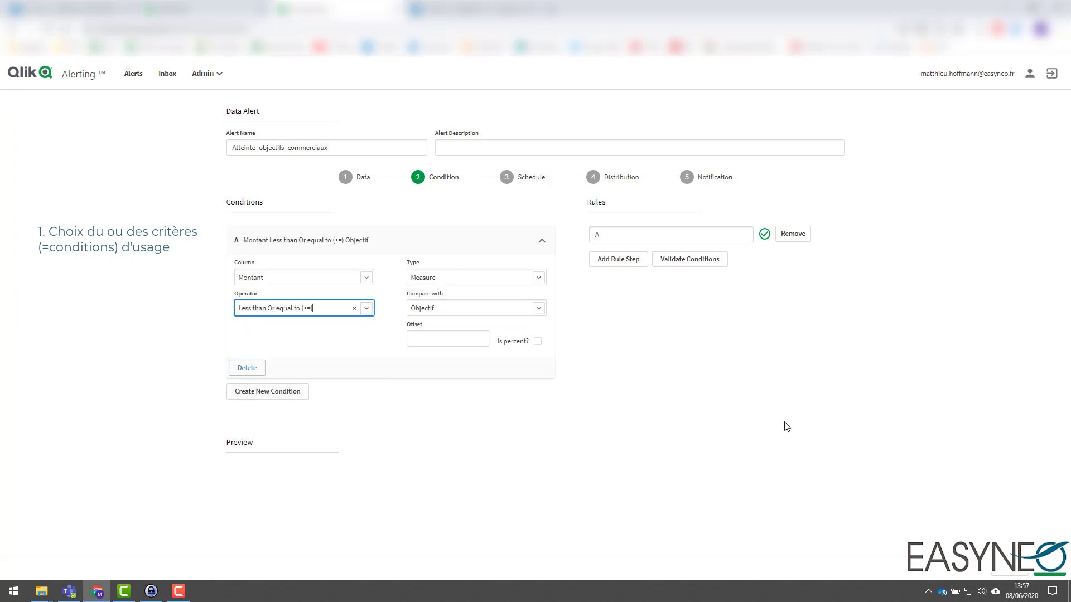
pyautogui.click(710, 265)
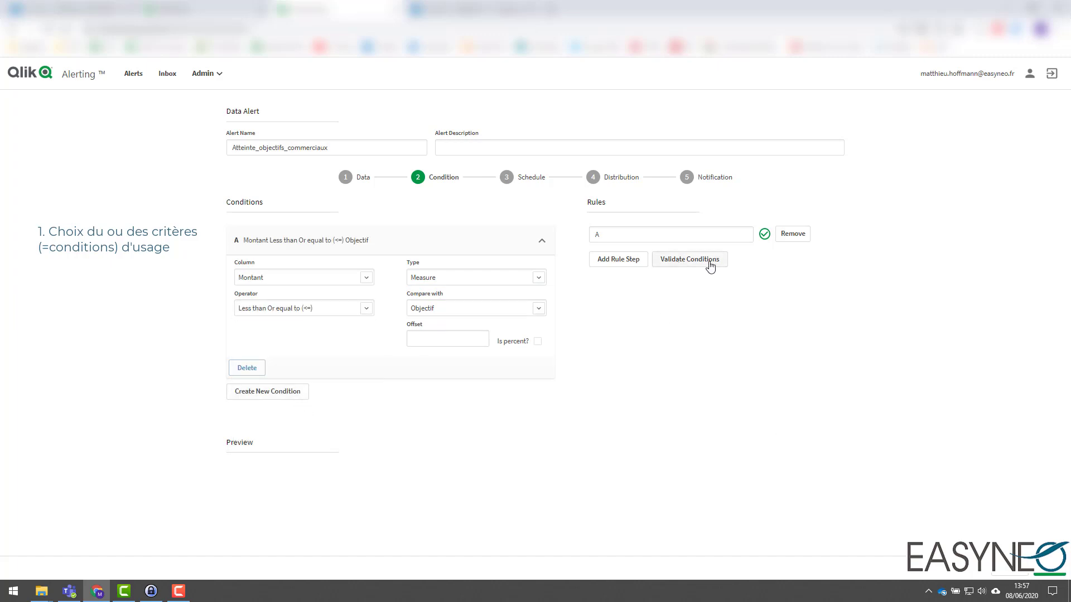
# Review the unfiltered data preview in the alert's data settings and return to its conditions.
pyautogui.scroll(-1, 979, 350)
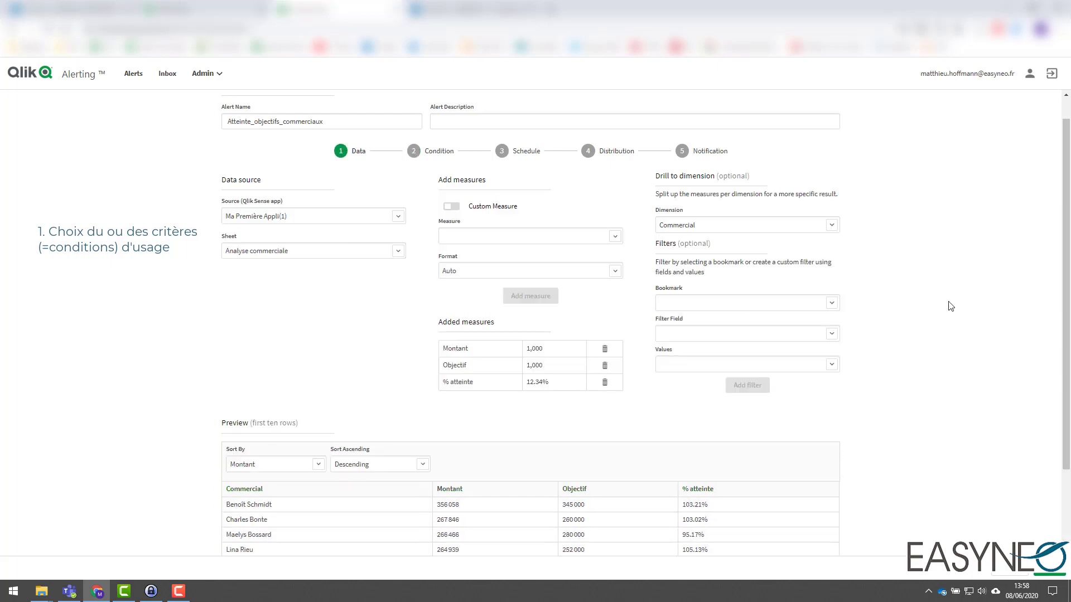
pyautogui.scroll(-2, 296, 342)
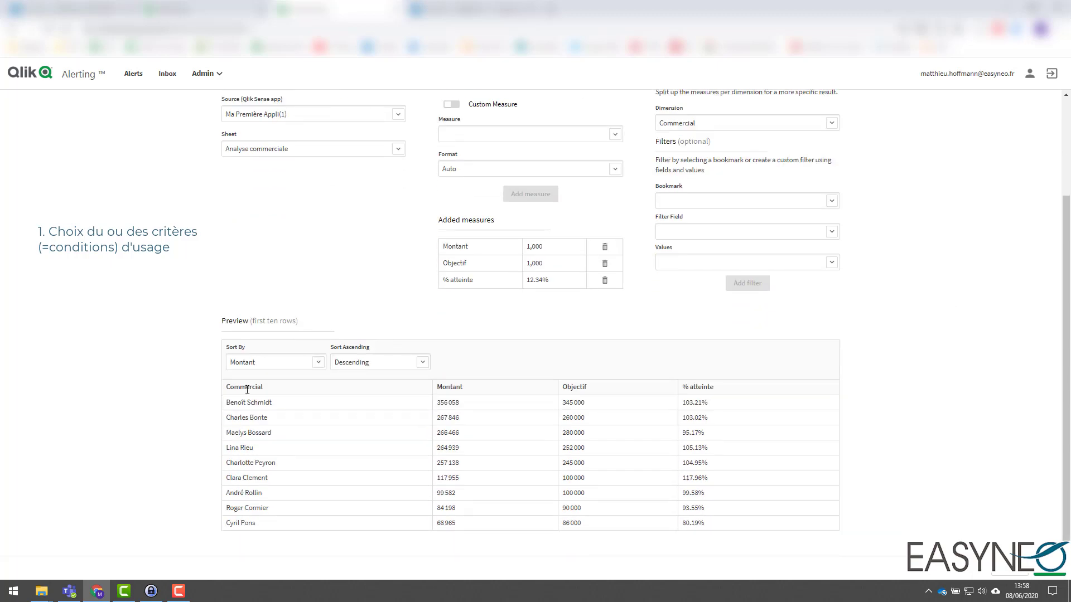
pyautogui.scroll(2, 856, 354)
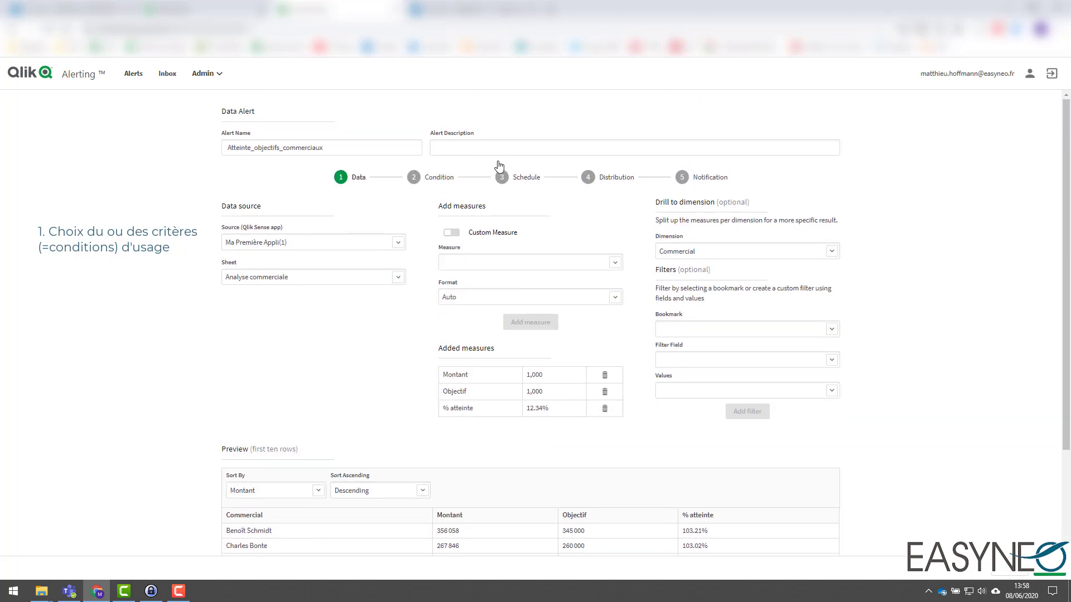
pyautogui.click(432, 182)
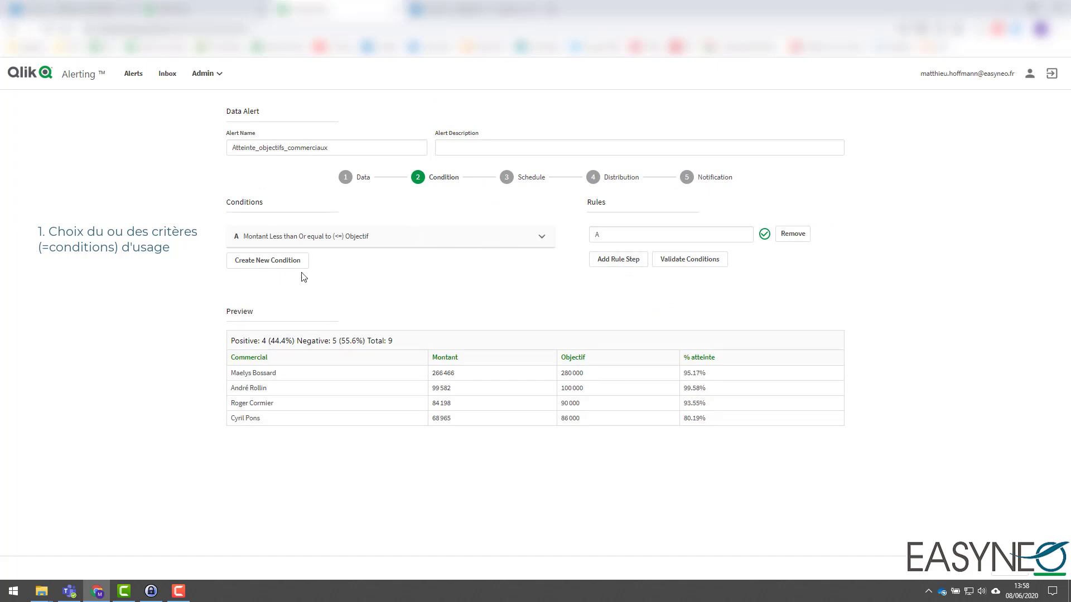
# Create a second condition B on the % atteinte column with the Manual Value type.
pyautogui.click(268, 266)
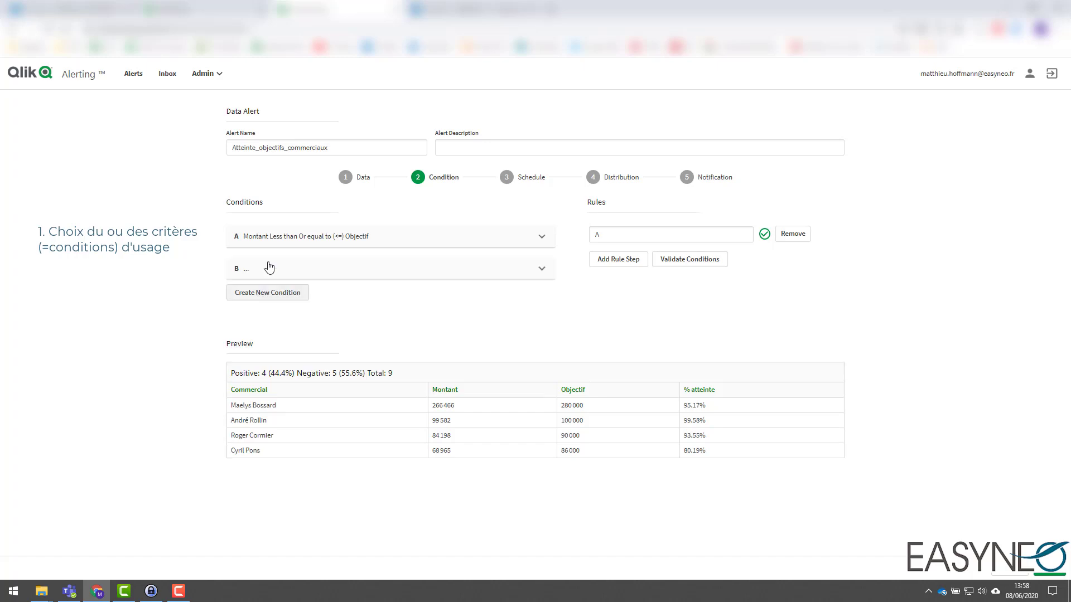
pyautogui.click(270, 271)
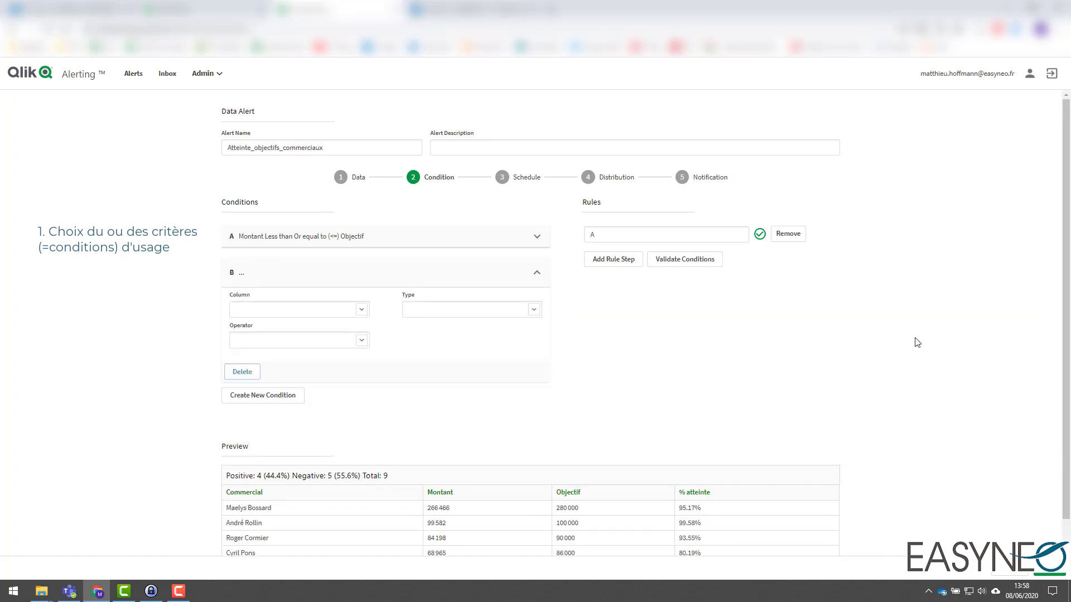
pyautogui.scroll(-1, 916, 341)
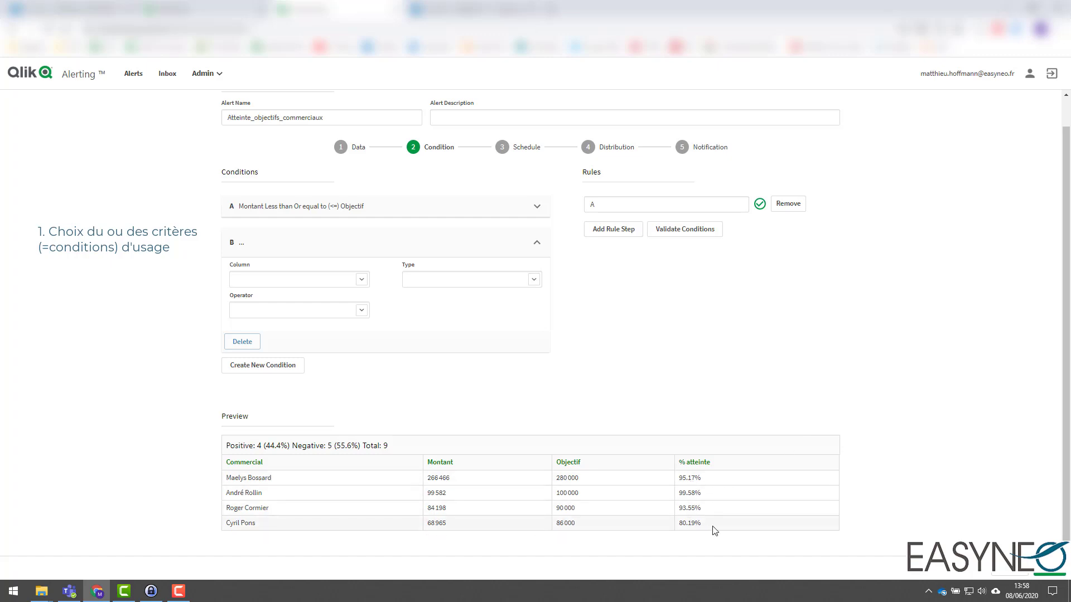
pyautogui.click(311, 284)
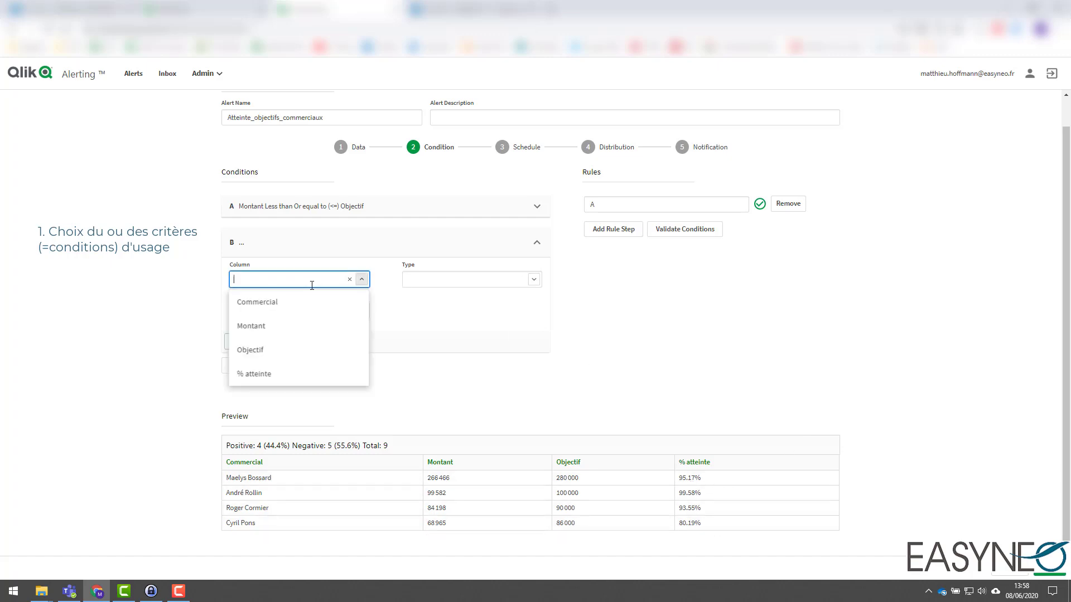
pyautogui.click(263, 374)
pyautogui.click(430, 281)
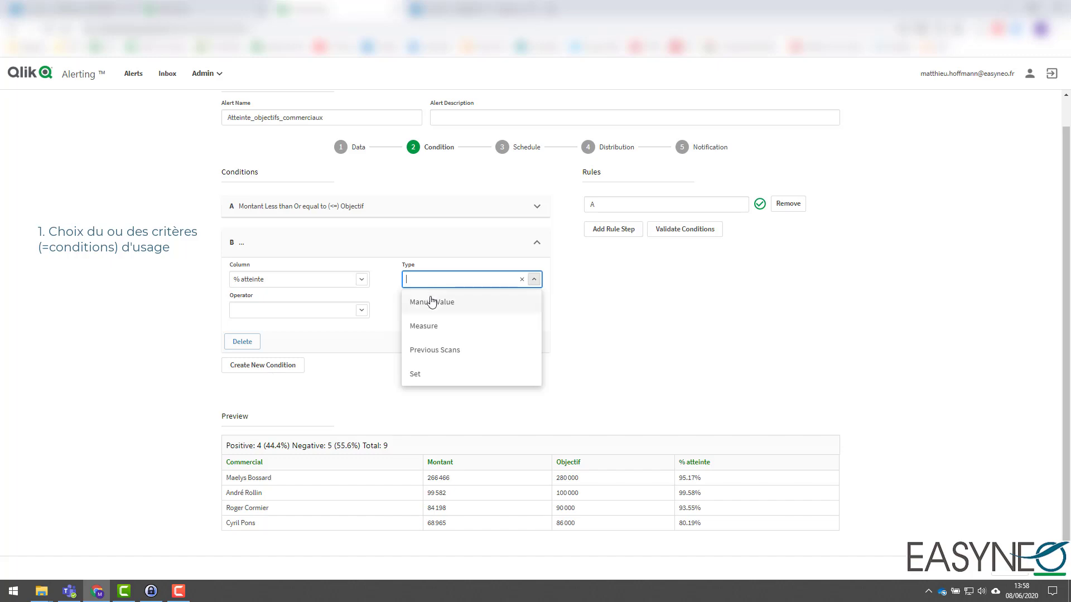
pyautogui.click(431, 302)
# Set condition B's operator to Less than (<) and its comparison value to 0.9.
pyautogui.click(316, 310)
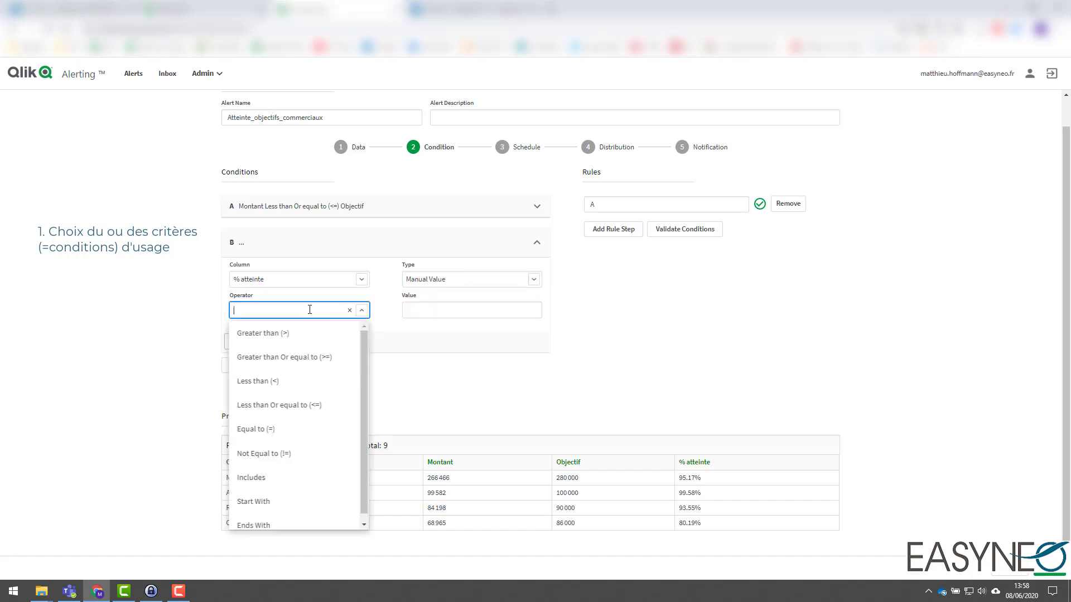
pyautogui.click(296, 382)
pyautogui.click(438, 310)
pyautogui.write('0.9')
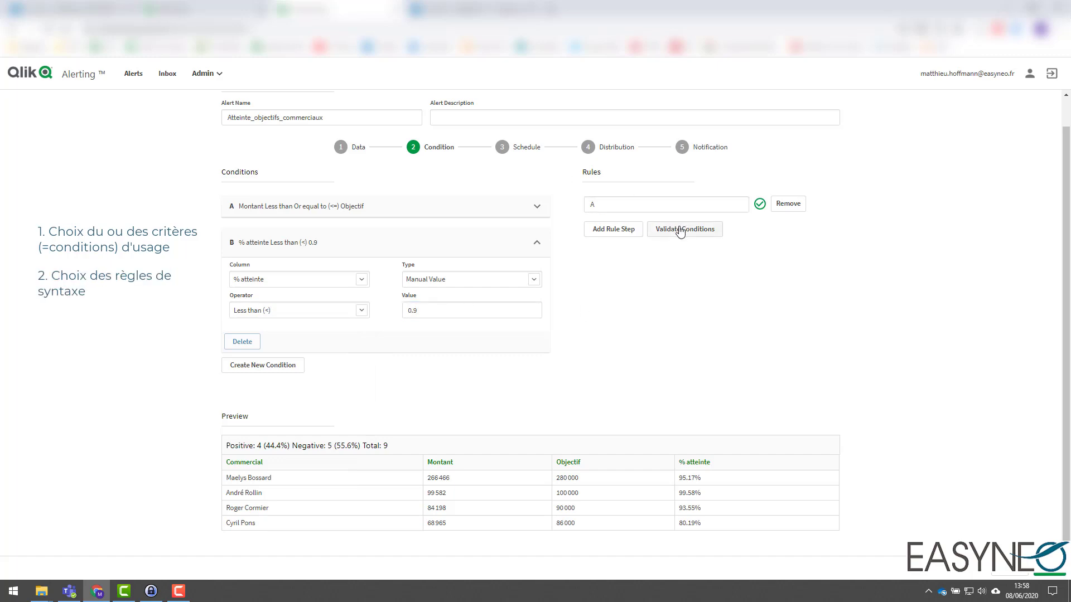
# Change the alert's rule to "A and B" and validate the conditions.
pyautogui.click(642, 209)
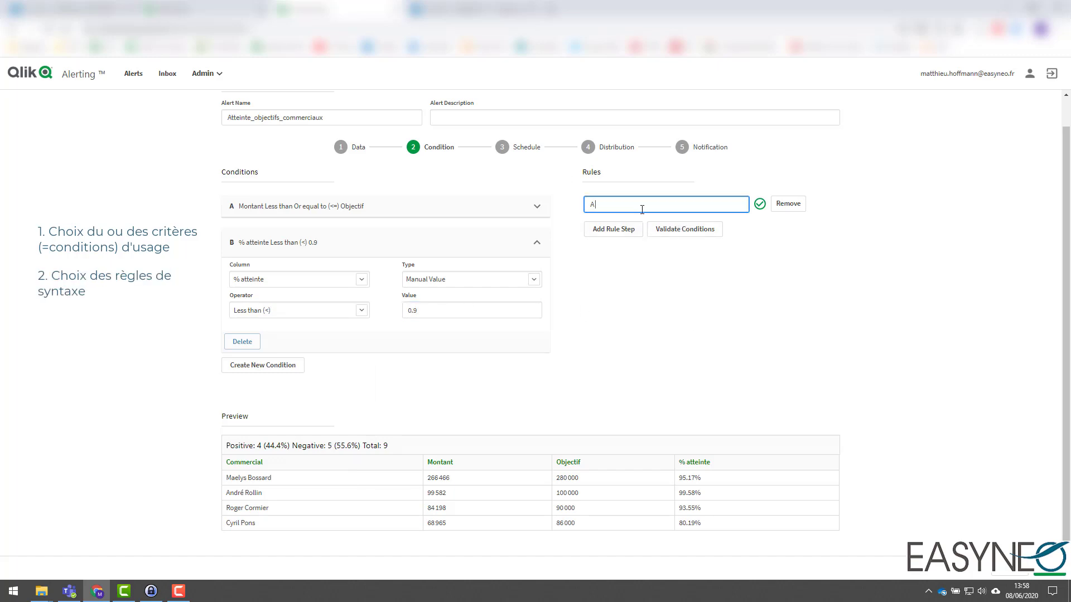
pyautogui.write('and B')
pyautogui.click(680, 230)
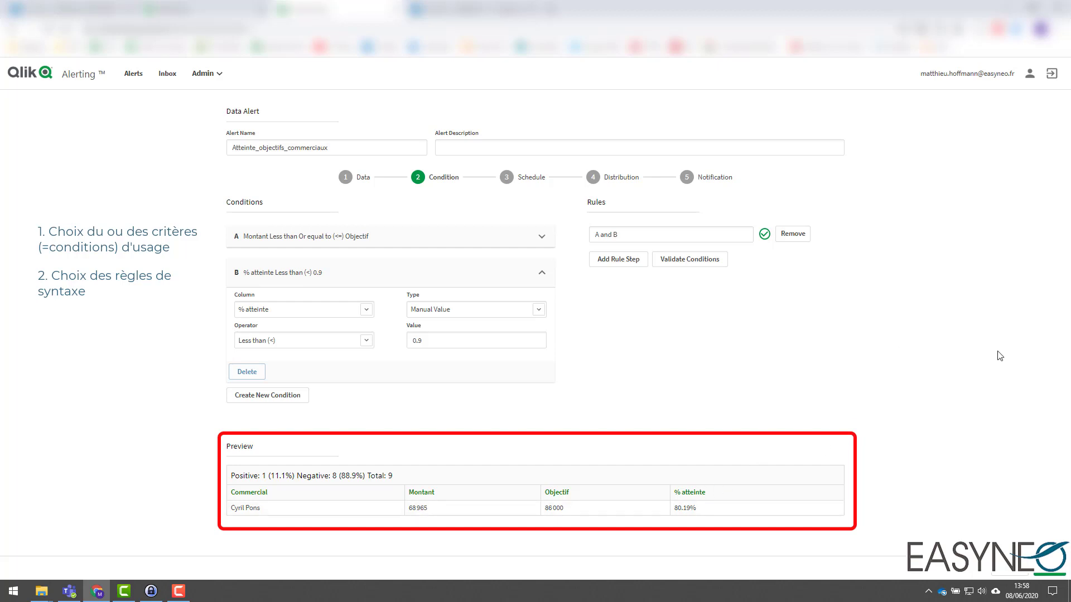
# Check the On Schedule options in the alert's schedule settings and set the trigger to On Reload.
pyautogui.click(531, 180)
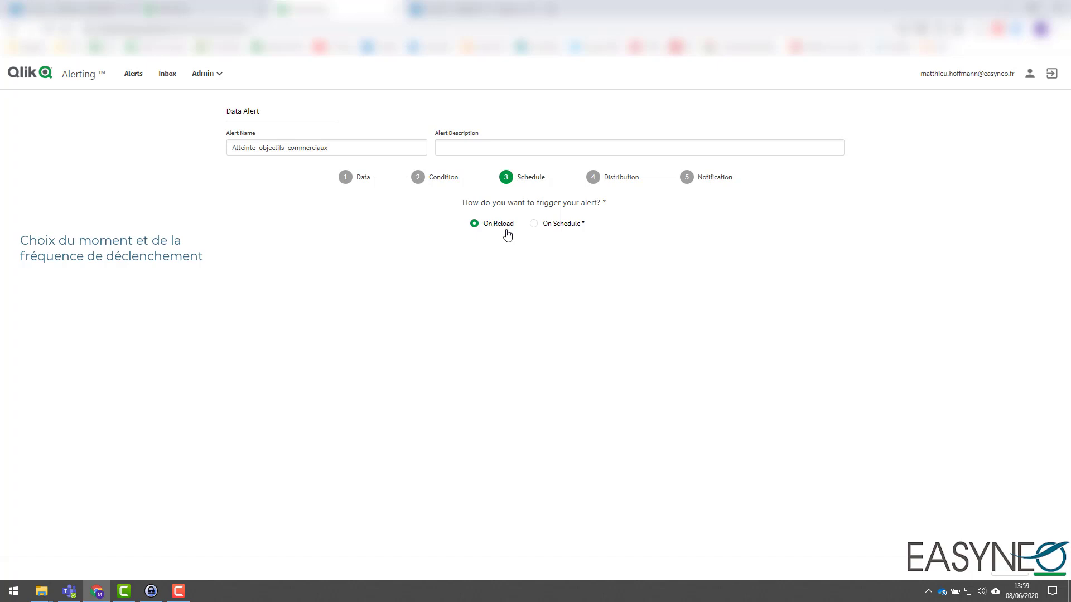
pyautogui.click(563, 229)
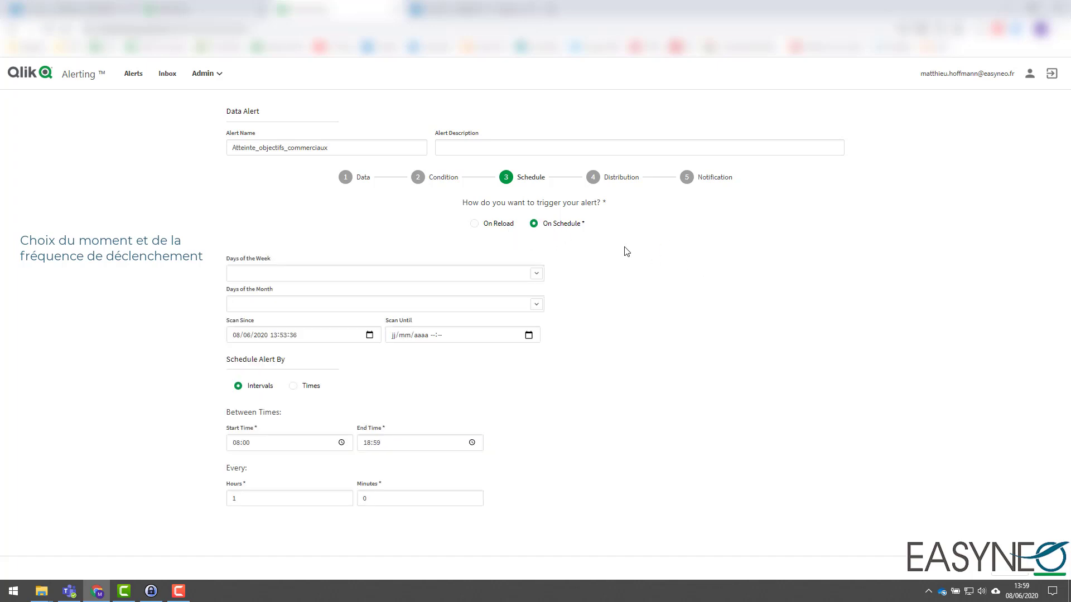
pyautogui.click(496, 226)
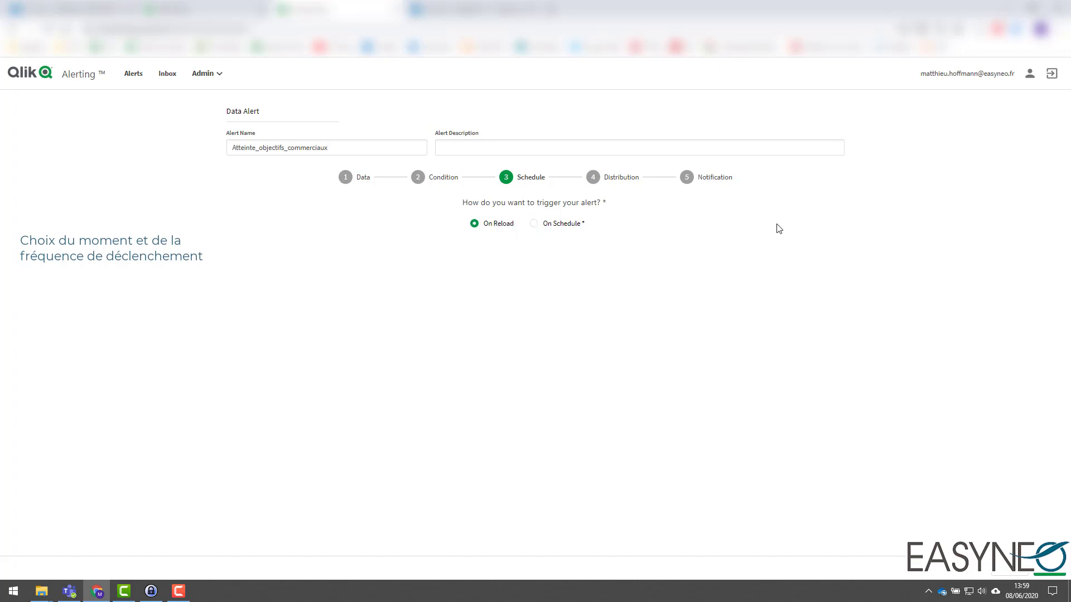
# Check the available notification channels in the alert's distribution settings.
pyautogui.click(622, 178)
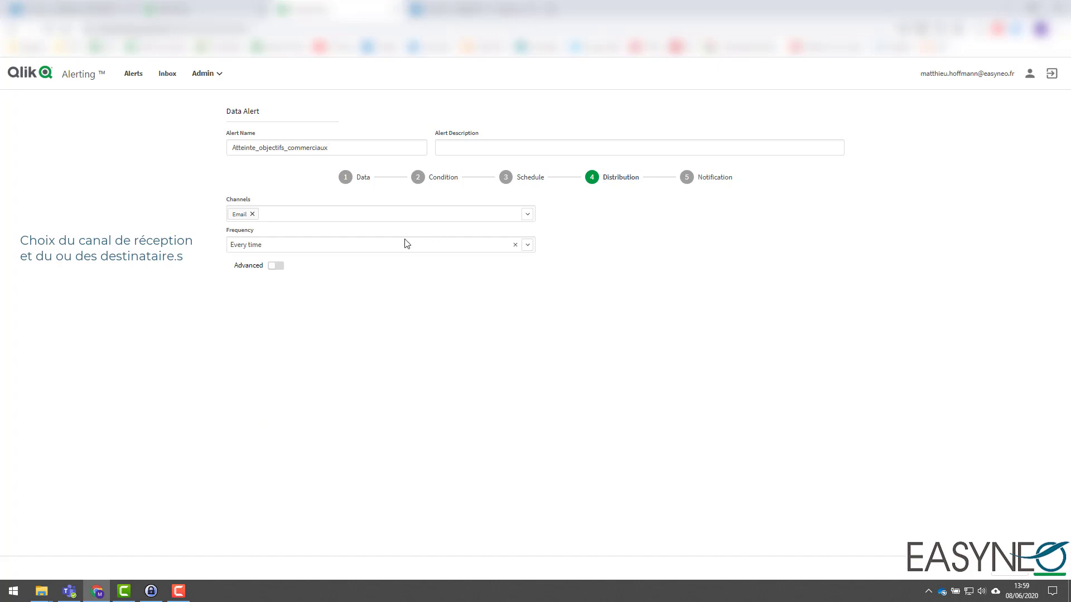
pyautogui.click(277, 216)
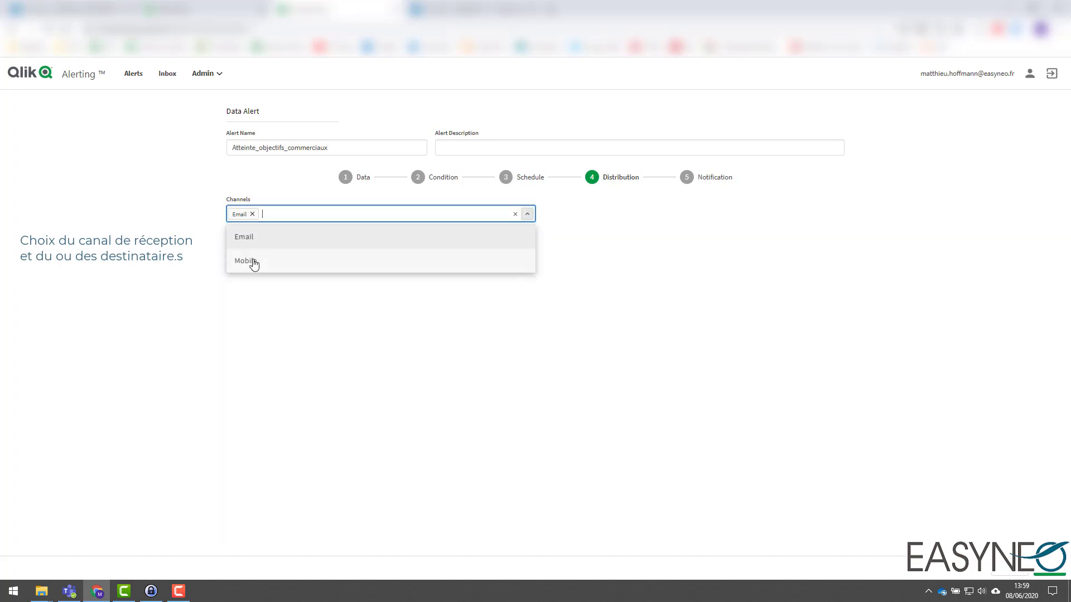
pyautogui.click(197, 259)
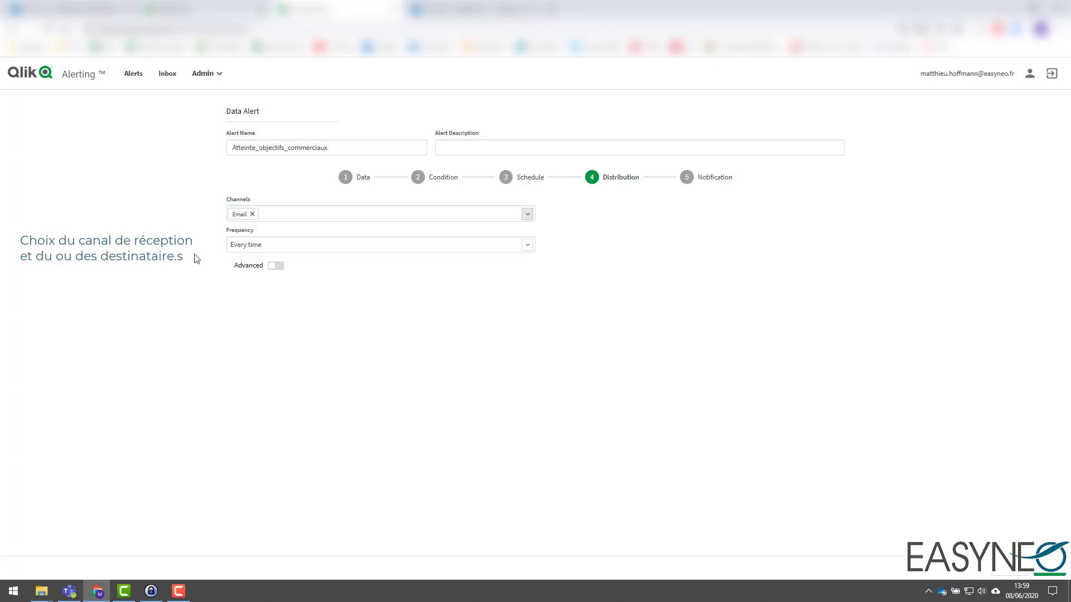
# Enable the advanced distribution options and preview the list of alert recipients.
pyautogui.click(276, 268)
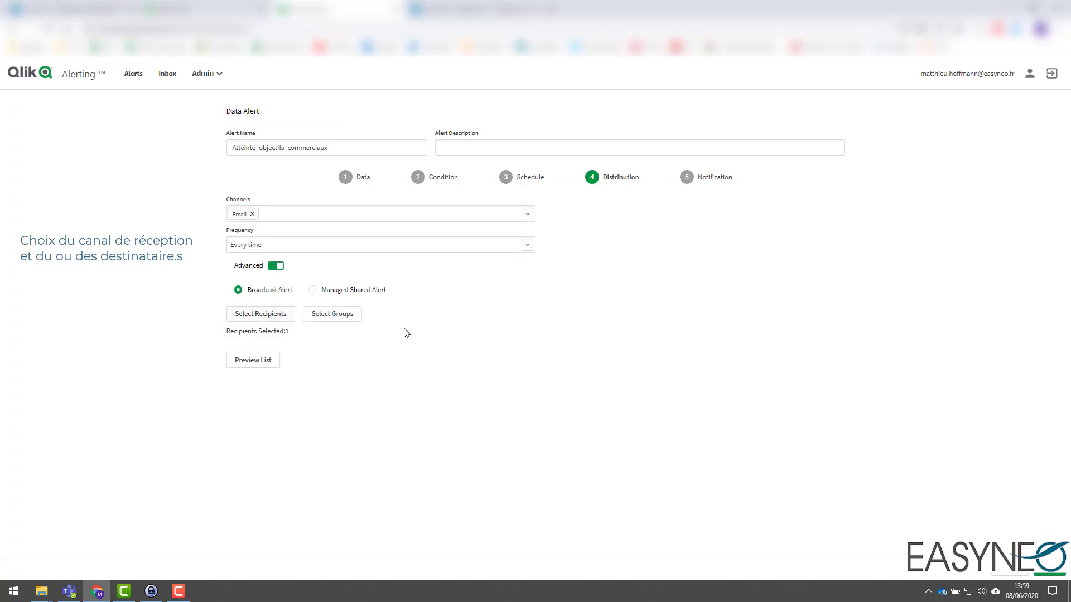
pyautogui.click(254, 362)
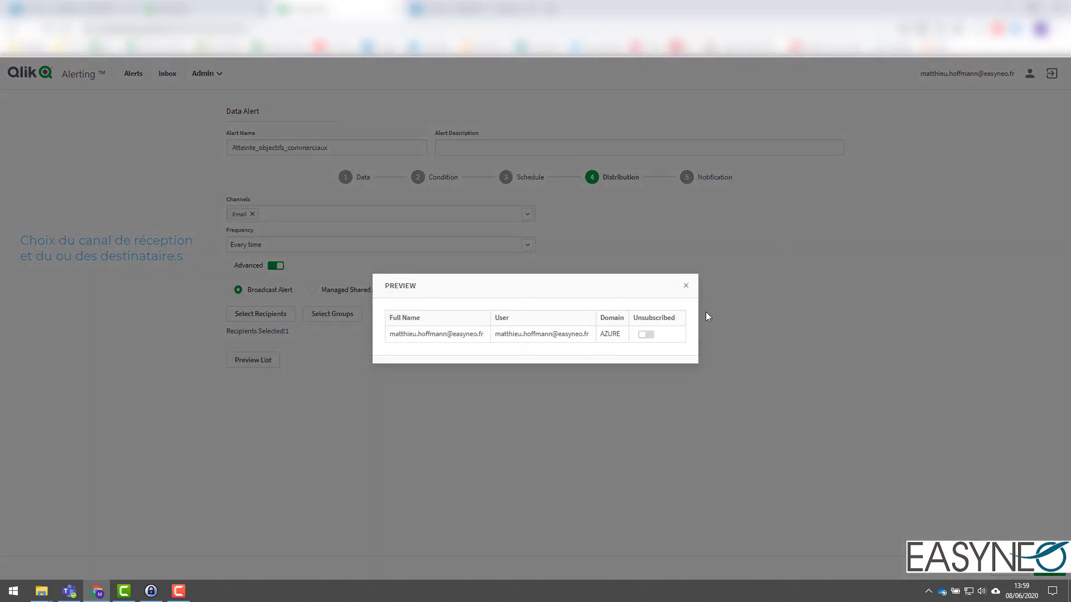
pyautogui.click(686, 288)
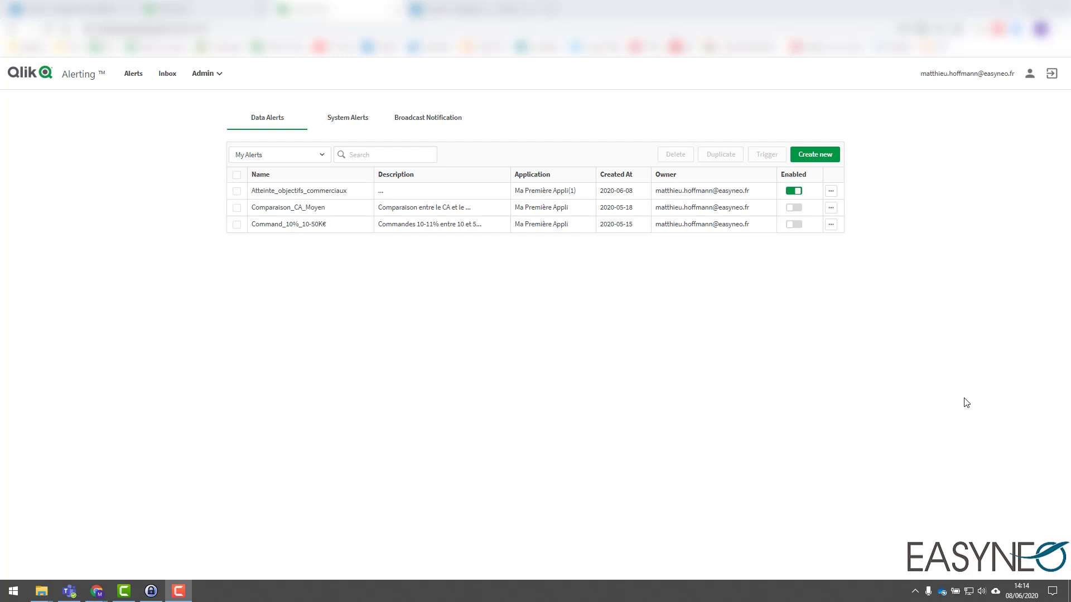
# Switch to the mailbox, read the creation email for the Atteinte_objectifs_commerciaux alert and close it.
pyautogui.hotkey('alt', 'Tab')
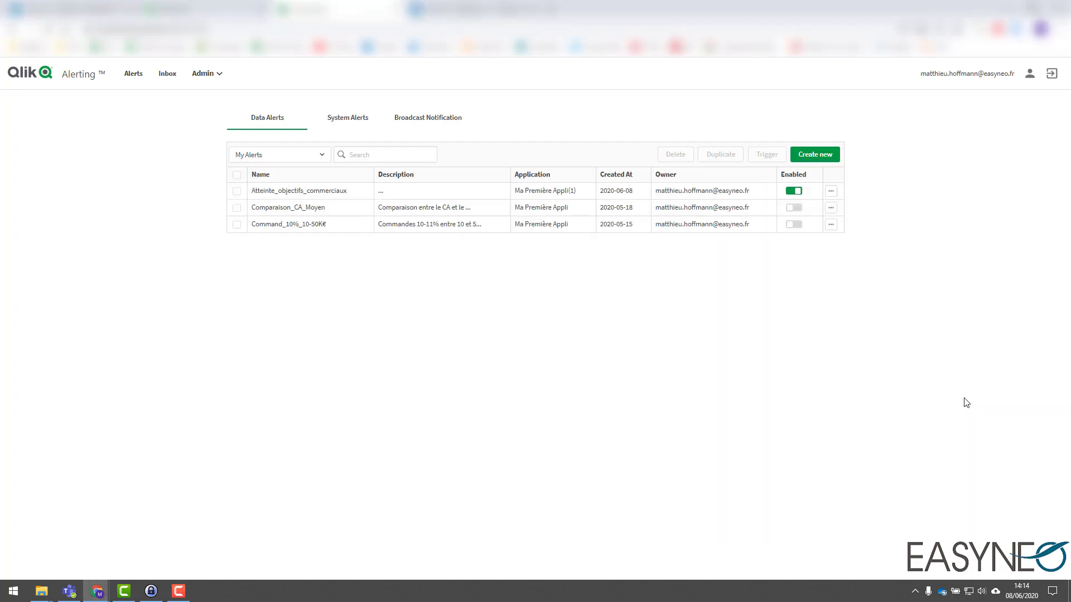
pyautogui.hotkey('alt', 'Tab')
pyautogui.hotkey('alt', 'Tab')
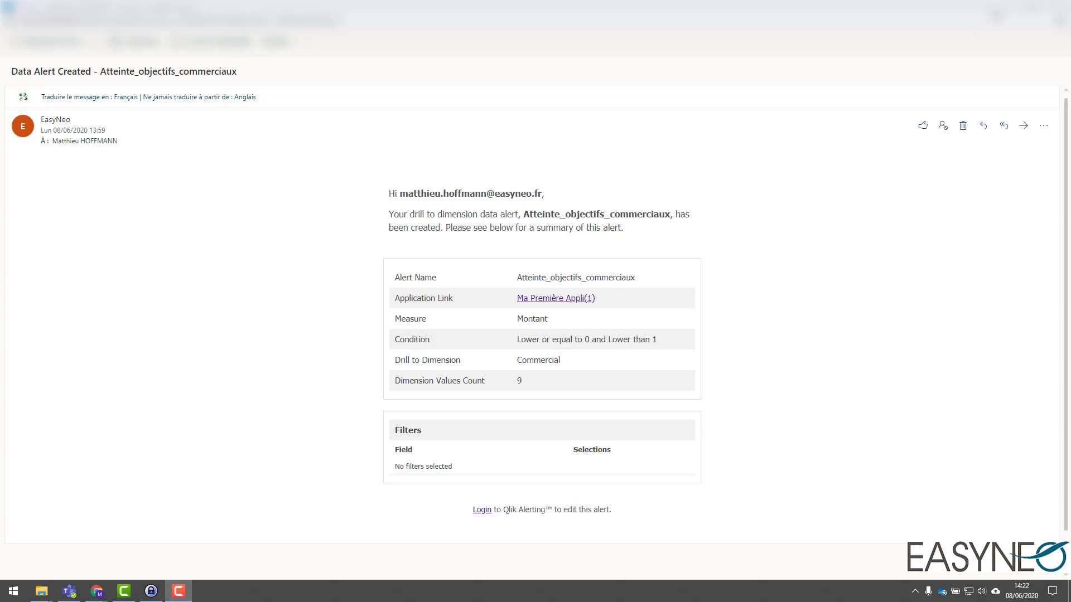
pyautogui.click(1056, 10)
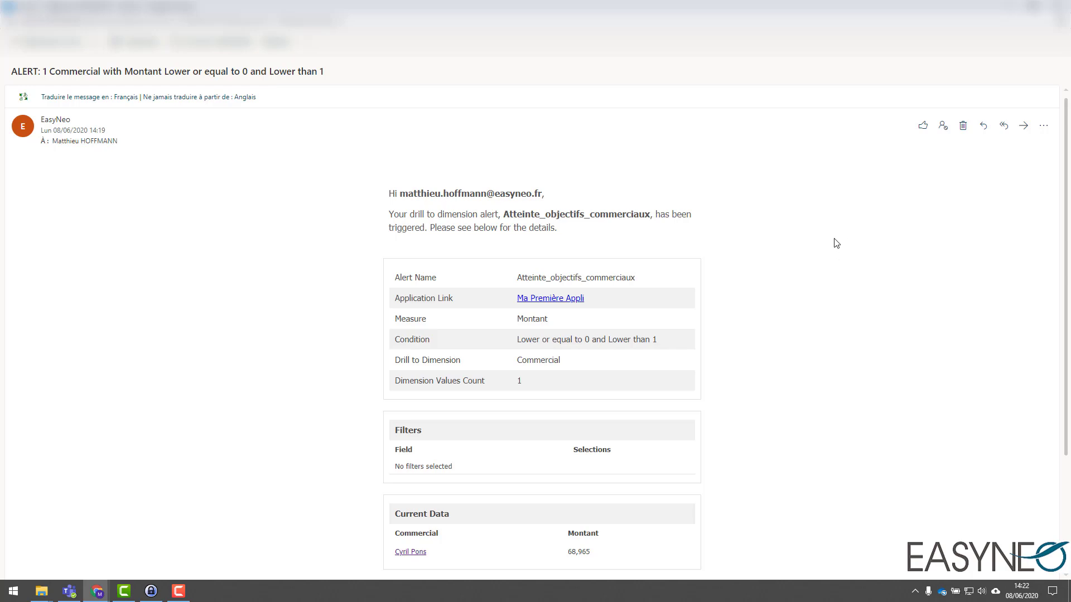
# Read through the triggered alert email and open the sales representative's link under Current Data.
pyautogui.scroll(-3, 841, 252)
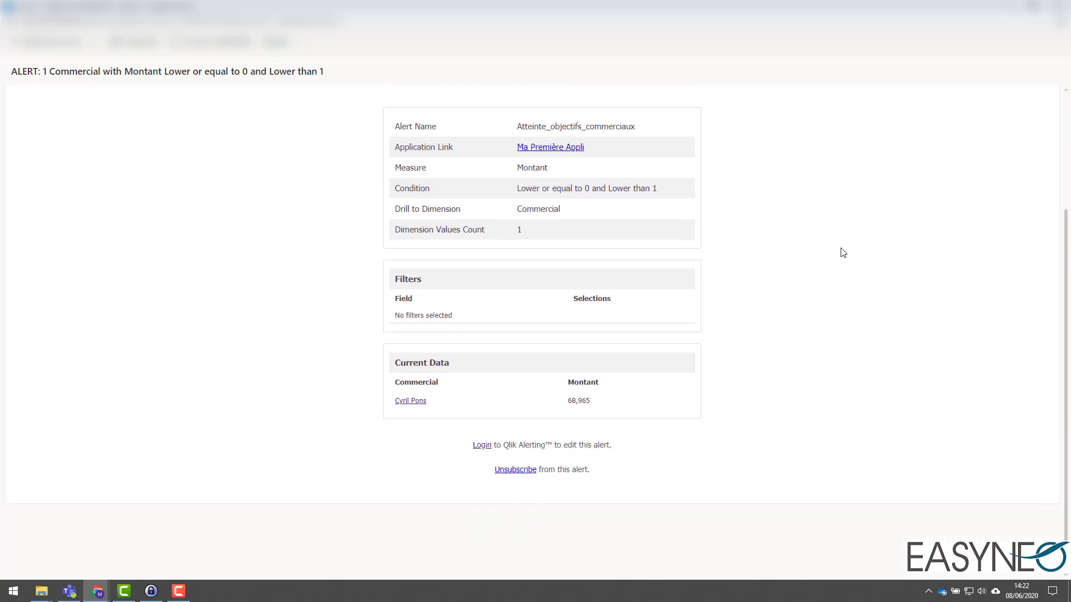
pyautogui.scroll(1, 843, 253)
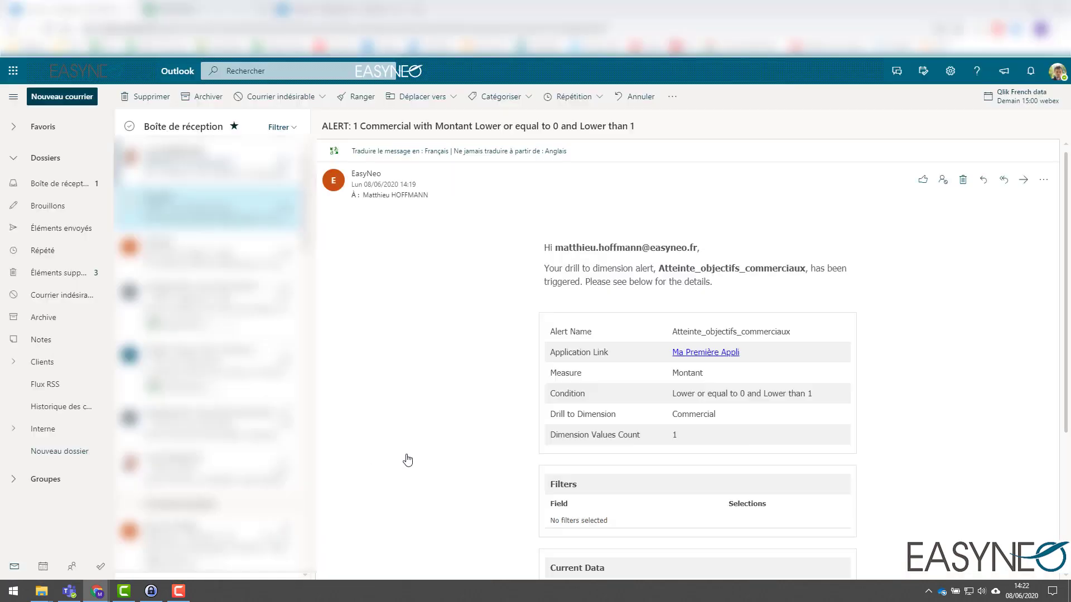
pyautogui.click(410, 457)
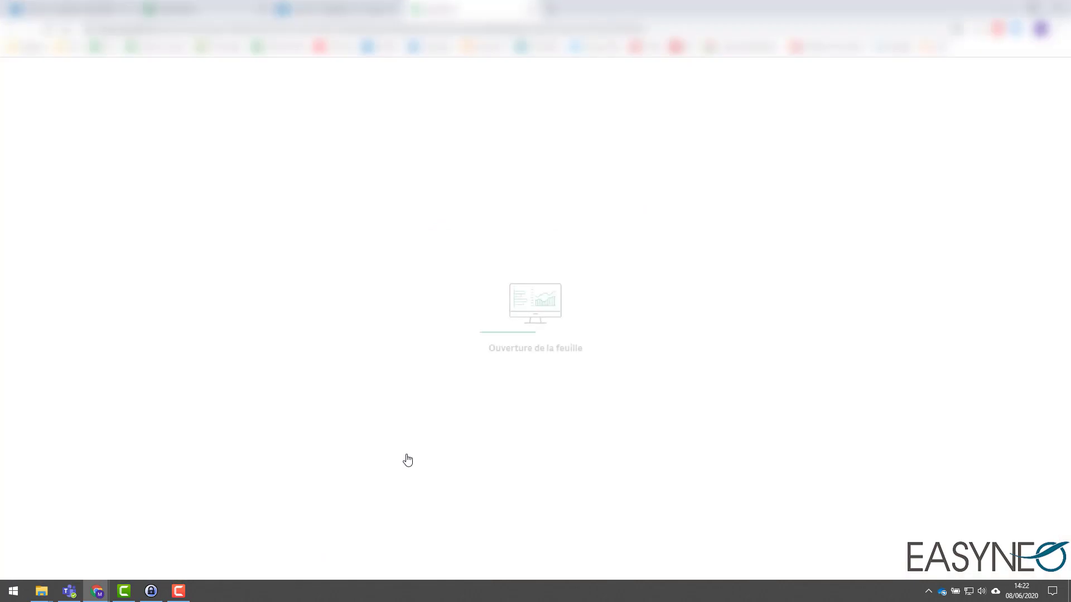